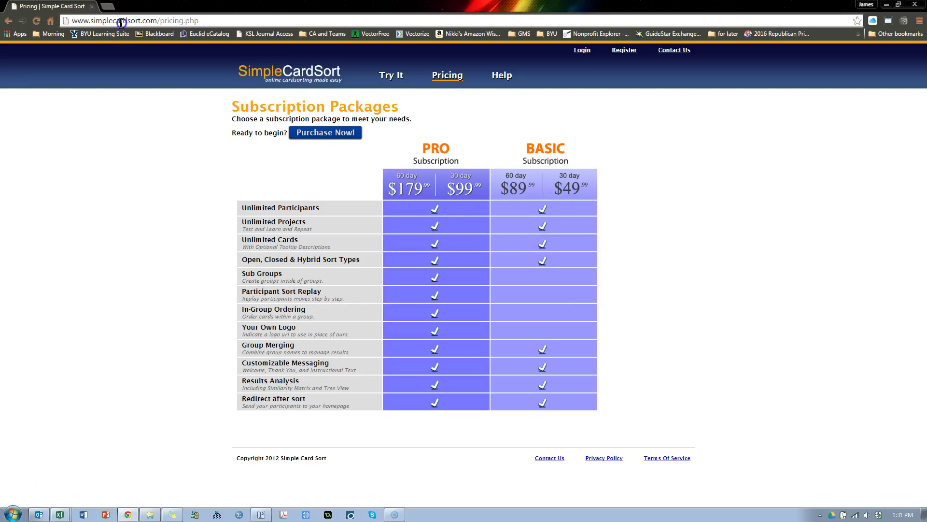
left_click(121, 22)
type("www.qualtrics.com")
key("Return")
left_click(165, 205)
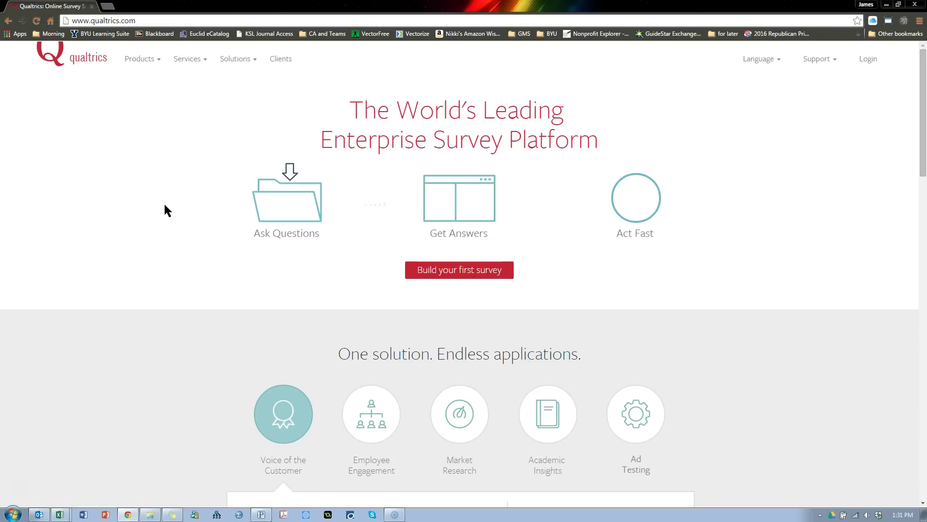
left_click(867, 61)
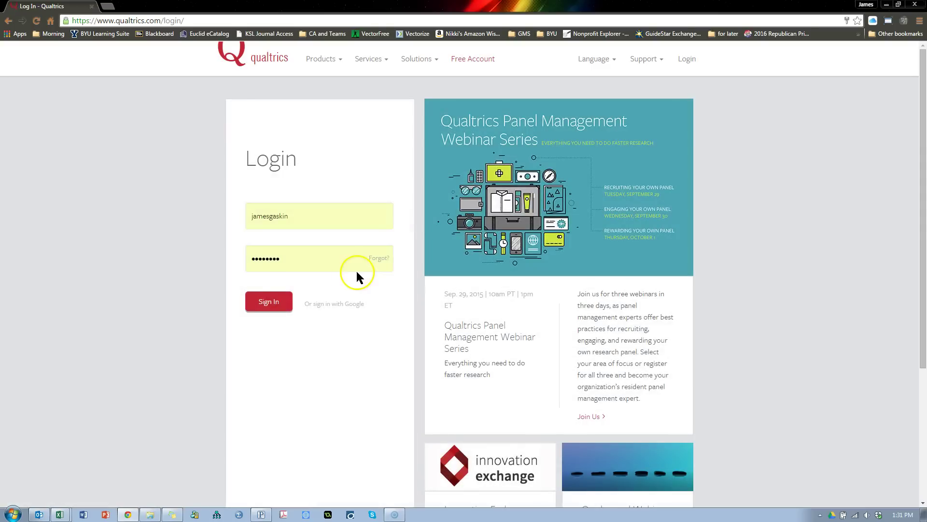
left_click(268, 301)
Create a new survey project named "my q-sort" and change its first question to the Pick, Group, and Rank type.
left_click(100, 297)
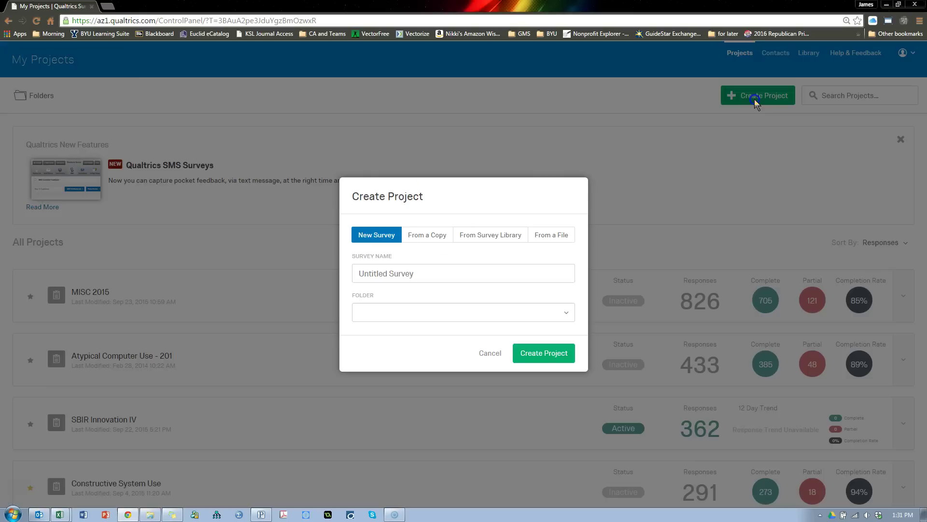
left_click(427, 278)
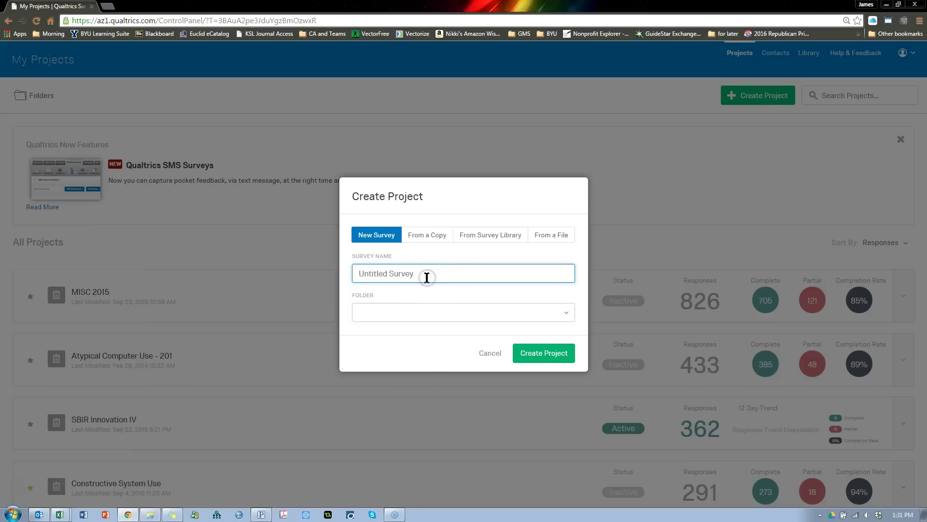
type("my q-sort")
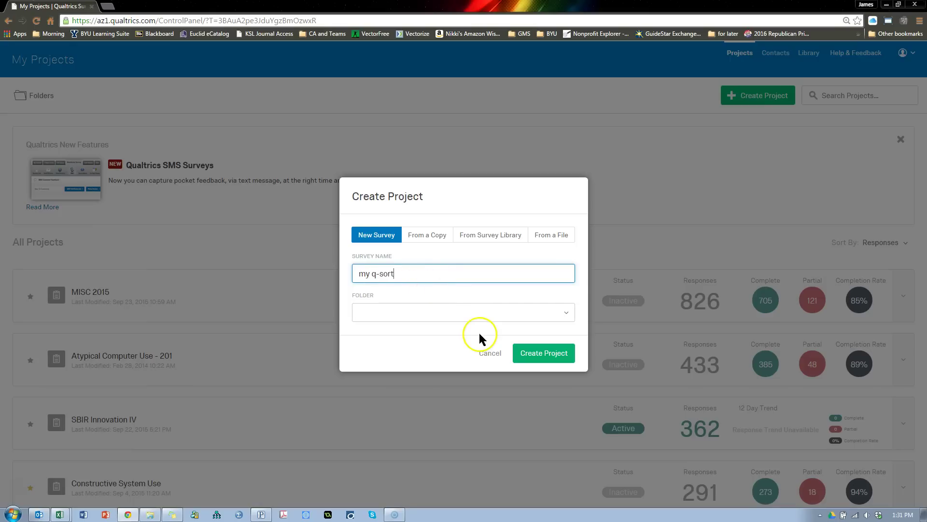
left_click(541, 356)
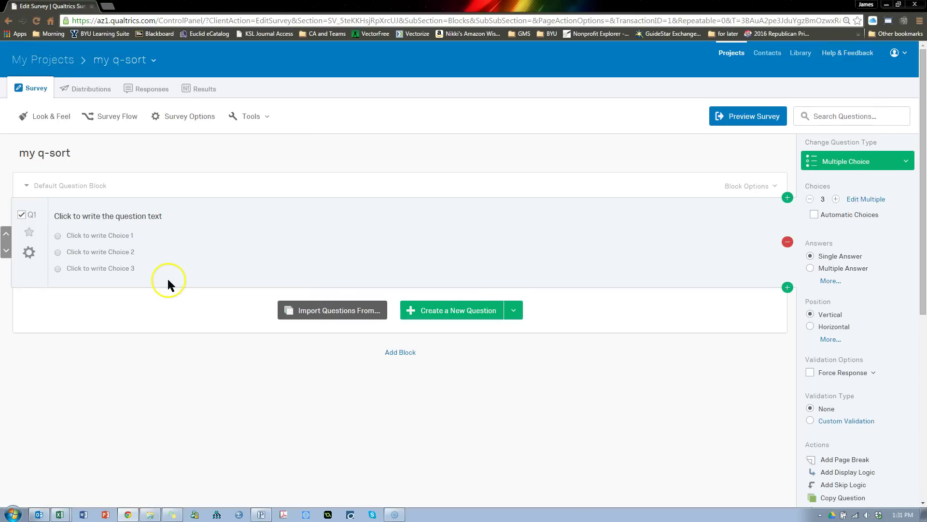
left_click(896, 164)
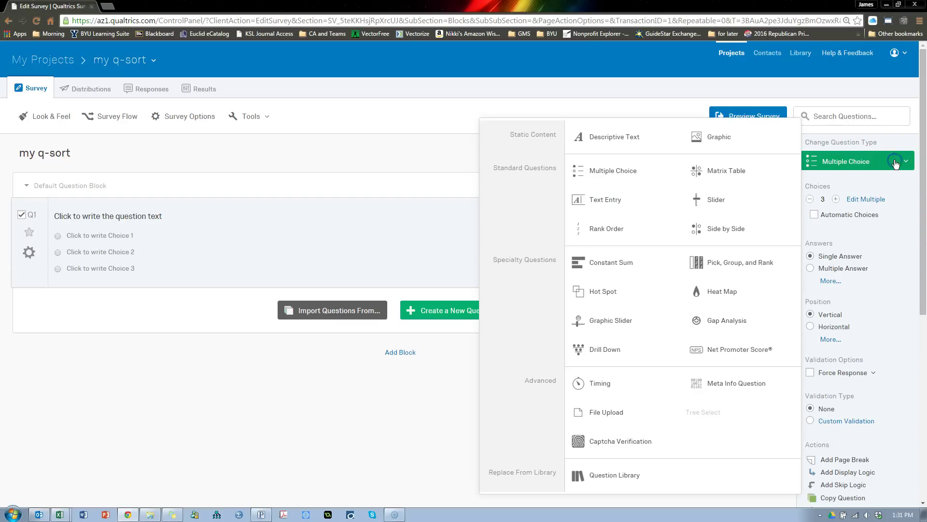
left_click(760, 263)
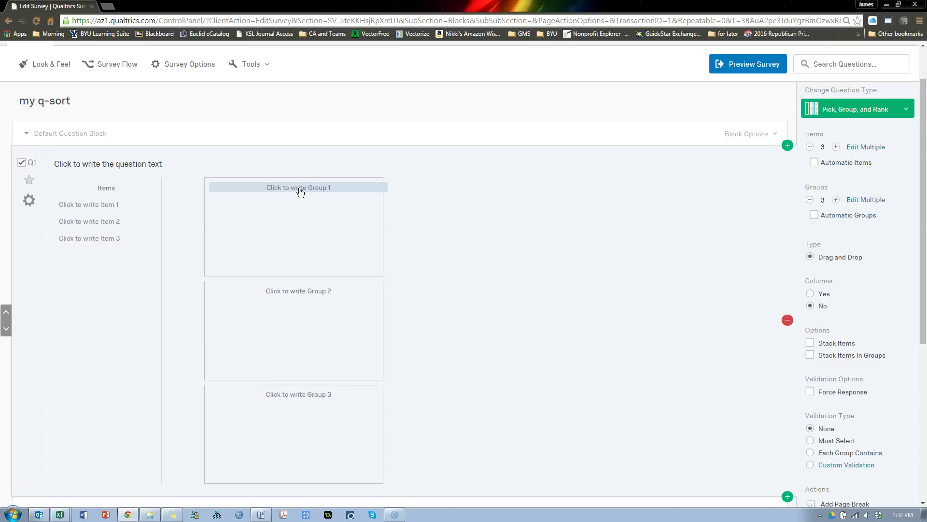
Check the constructs on the Quant. Conceptual Model - 3 slide in PowerPoint and name the question's first group "Purposing" in Qualtrics.
right_click(105, 511)
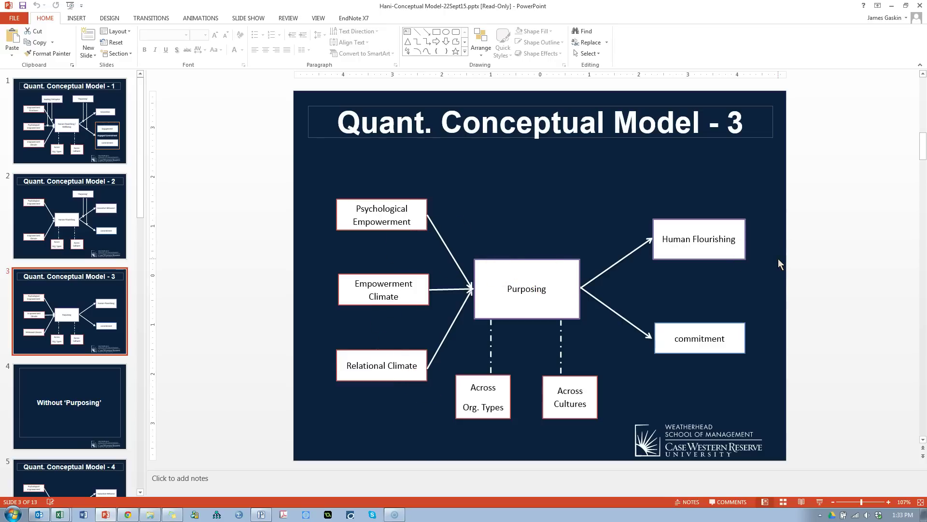
key("alt+Tab")
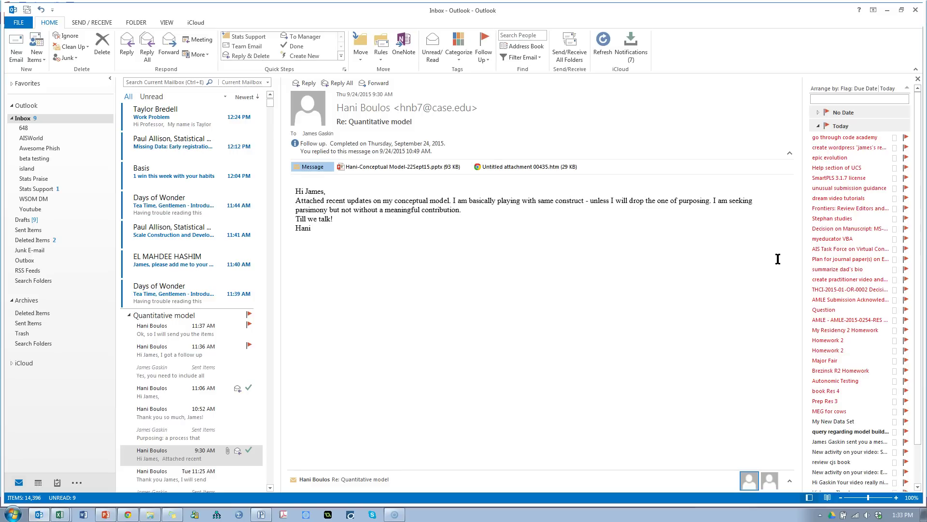
key("alt+Tab")
key("alt+Tab")
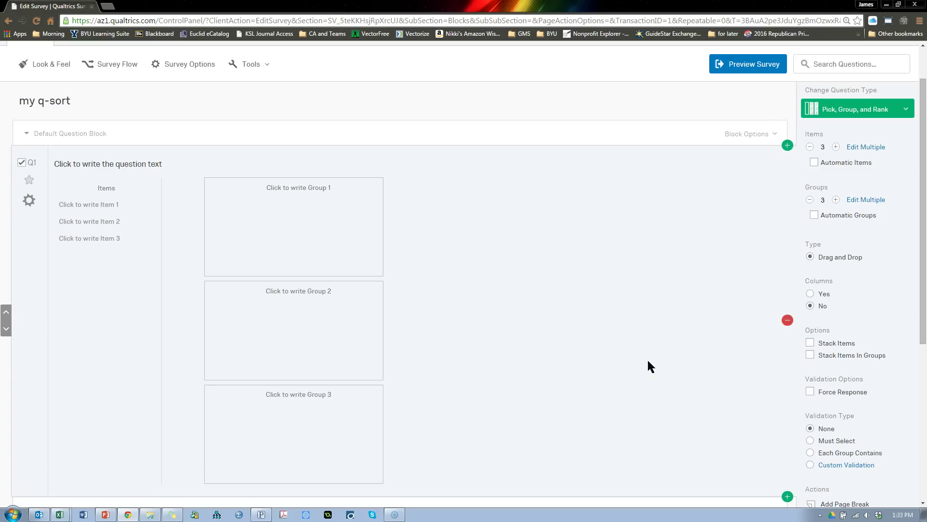
left_click(299, 189)
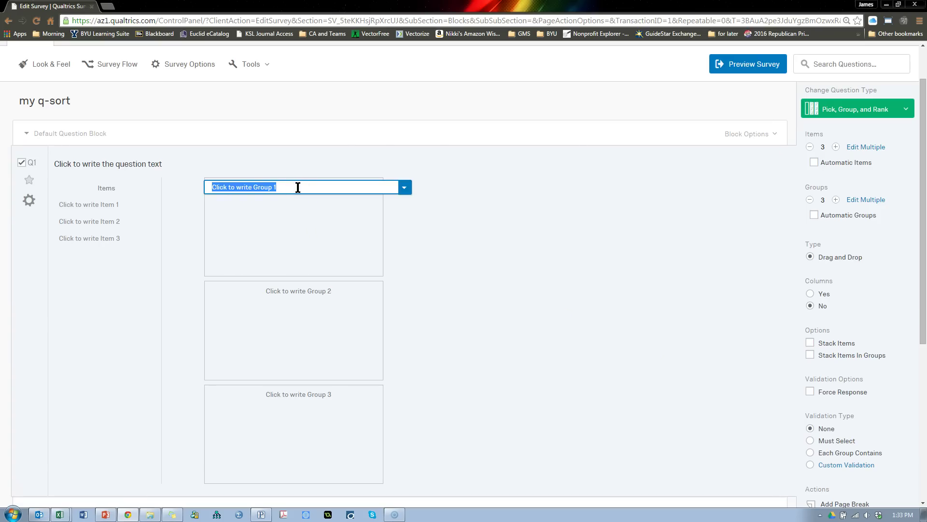
type("Purposing")
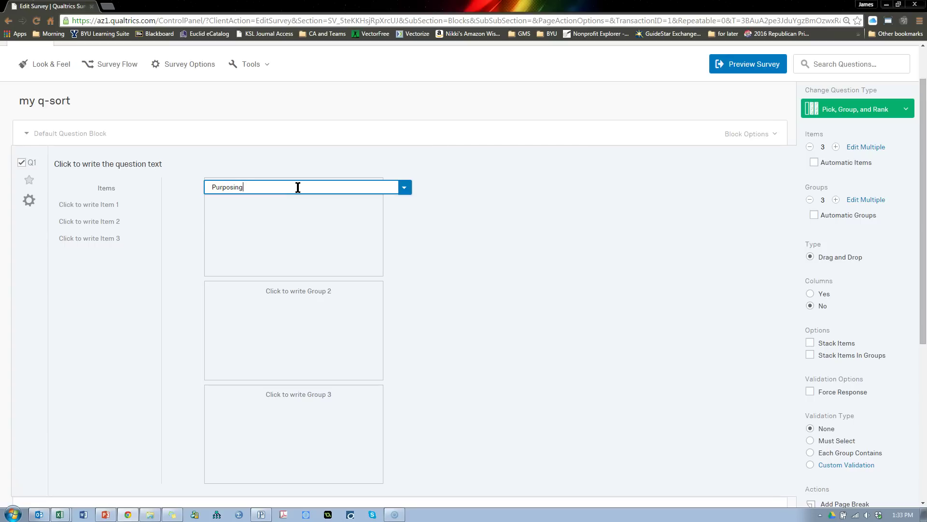
Name the second group "Human Flourishing" after consulting the conceptual model slide in PowerPoint.
left_click(304, 289)
key("alt+Tab")
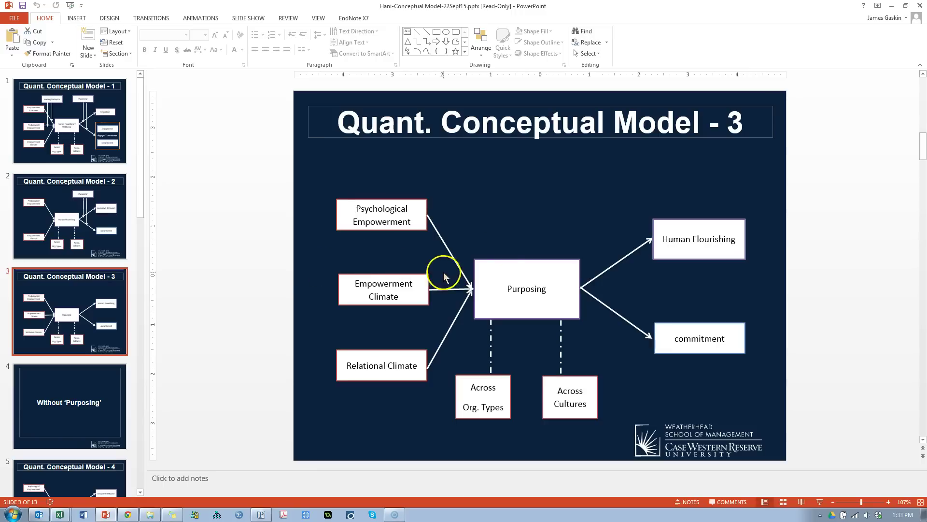
key("alt+Tab")
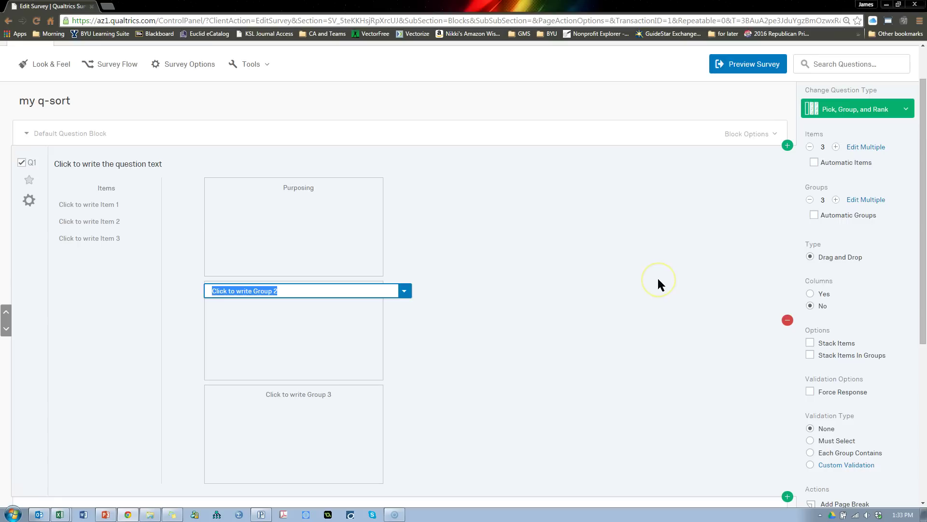
type("Human Flourishing")
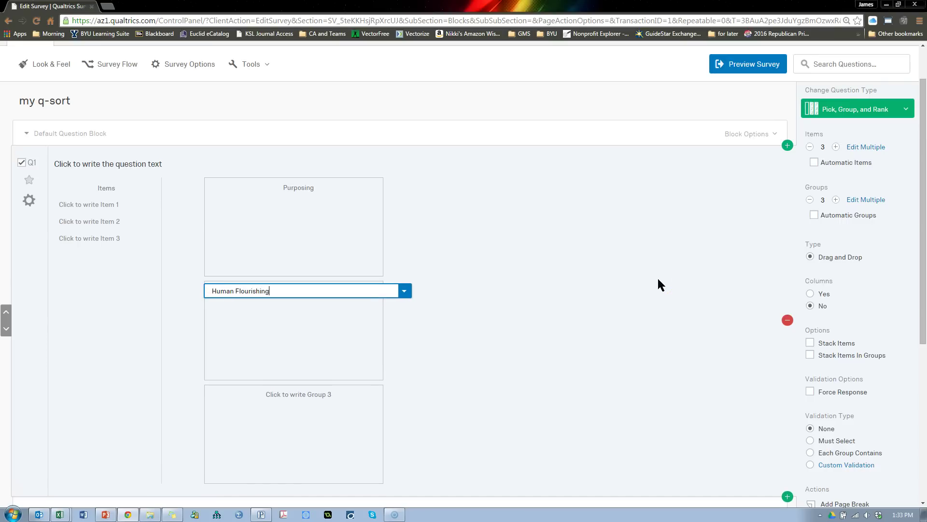
Consult the PowerPoint model again and name the third group "Empowerment Climate" in Qualtrics.
key("alt+Tab")
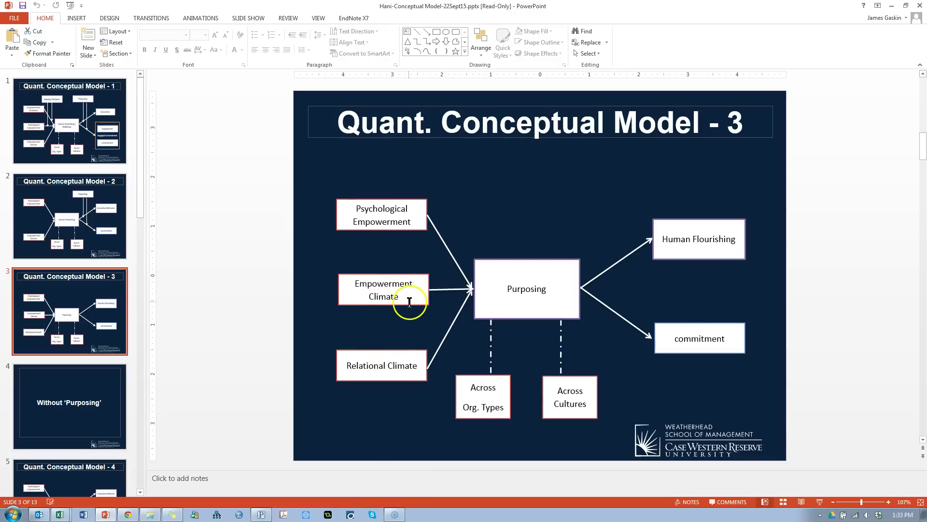
key("alt+Tab")
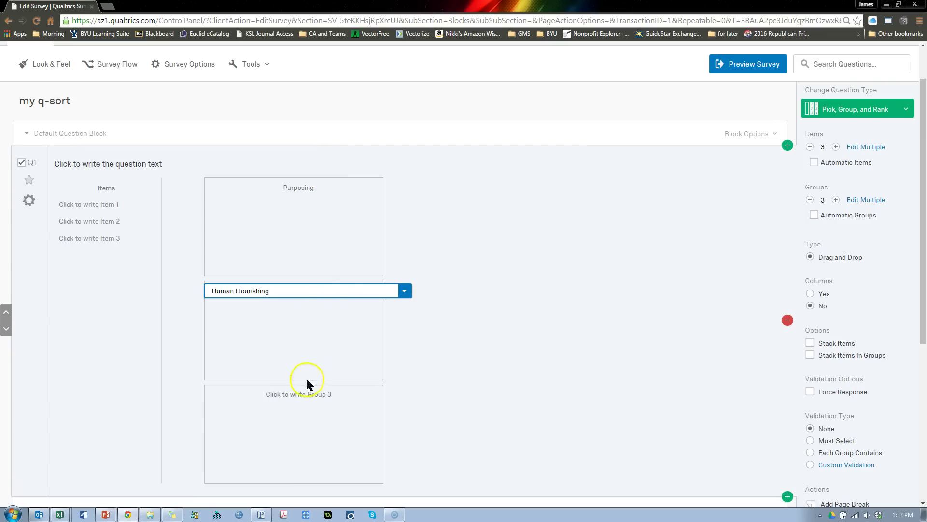
left_click(306, 394)
type("Empowerment Climate")
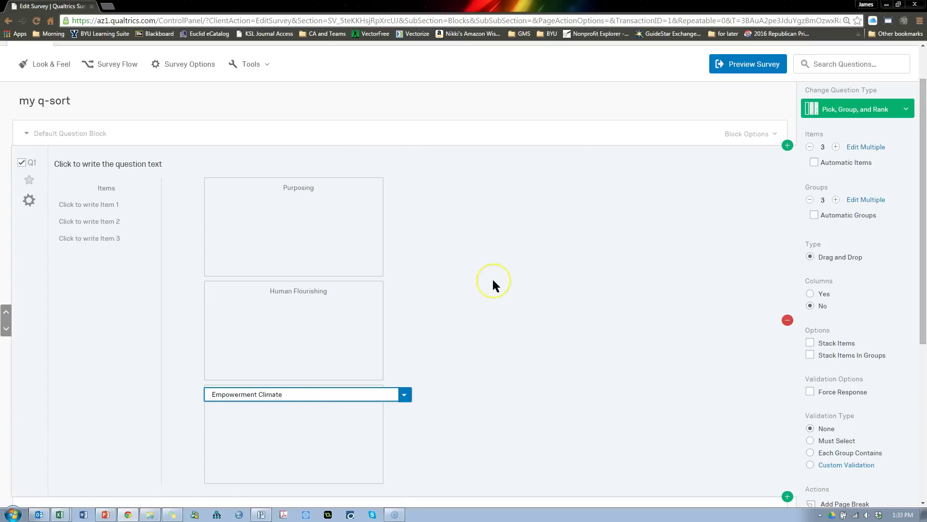
Replace the question text with "Please sort these items into the boxes most appropriate".
key("ctrl+plus")
key("ctrl+plus")
key("ctrl+plus")
key("ctrl+plus")
key("ctrl+plus")
scroll(492, 285, "down", 4)
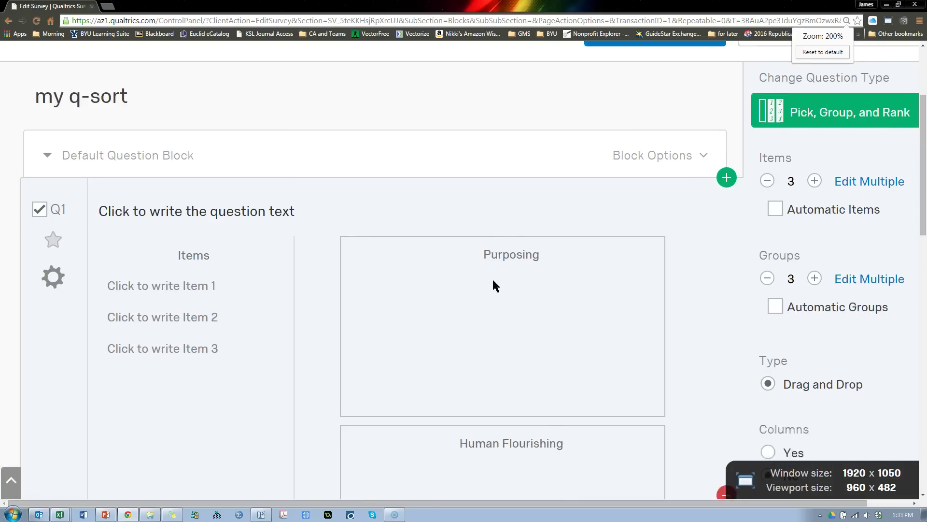
scroll(321, 267, "up", 2)
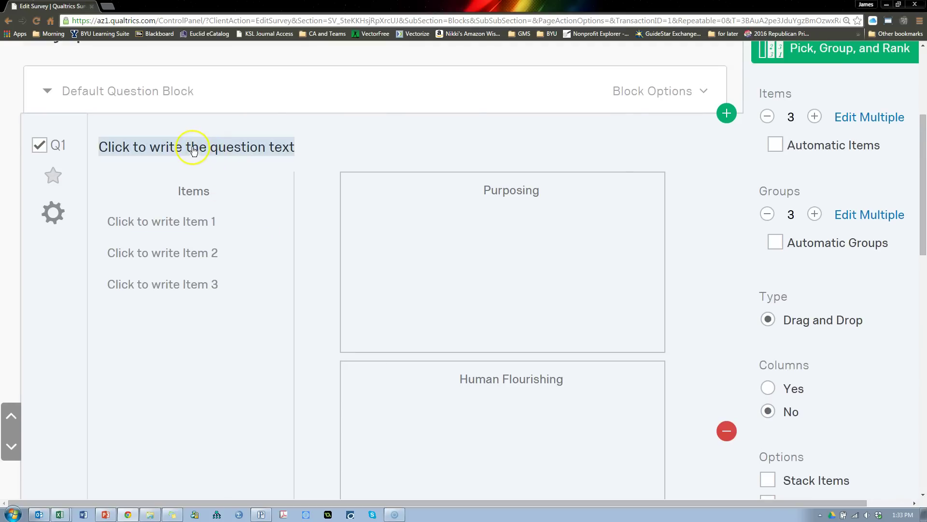
left_click(207, 155)
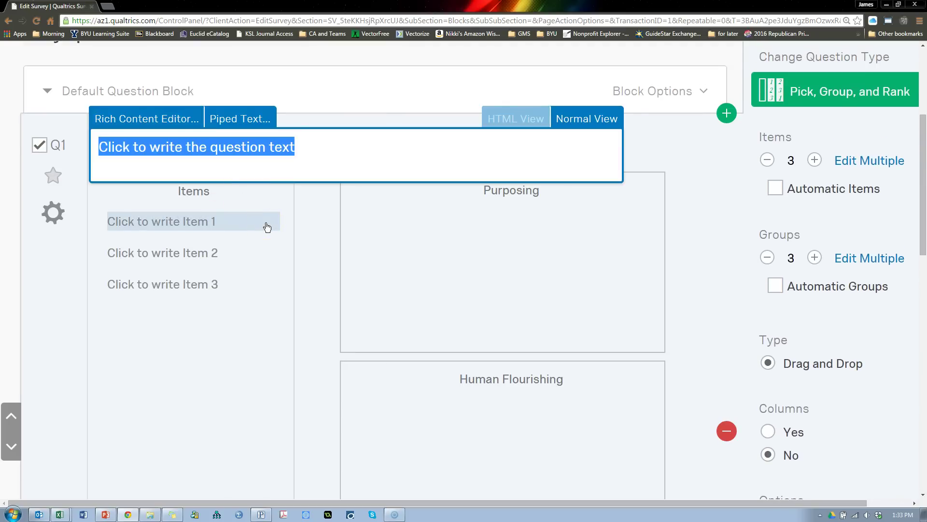
type("Please")
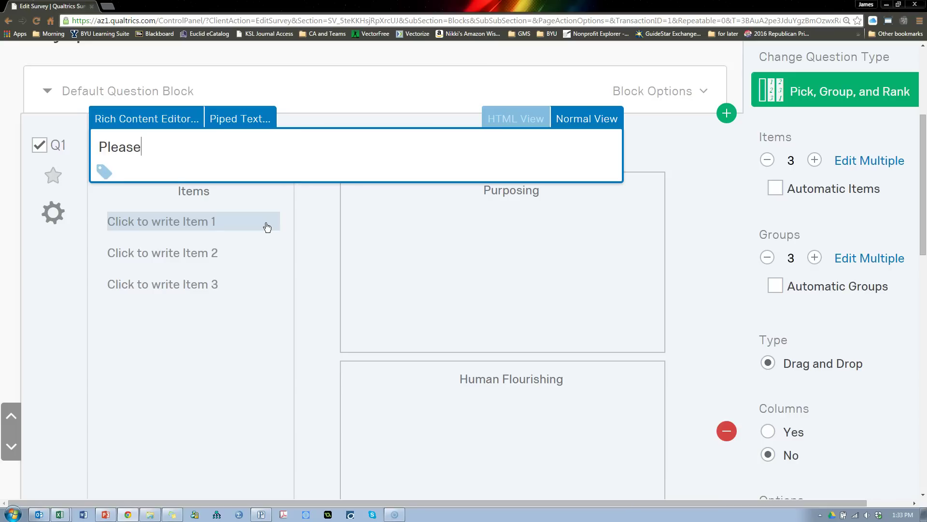
type(" sort these items i")
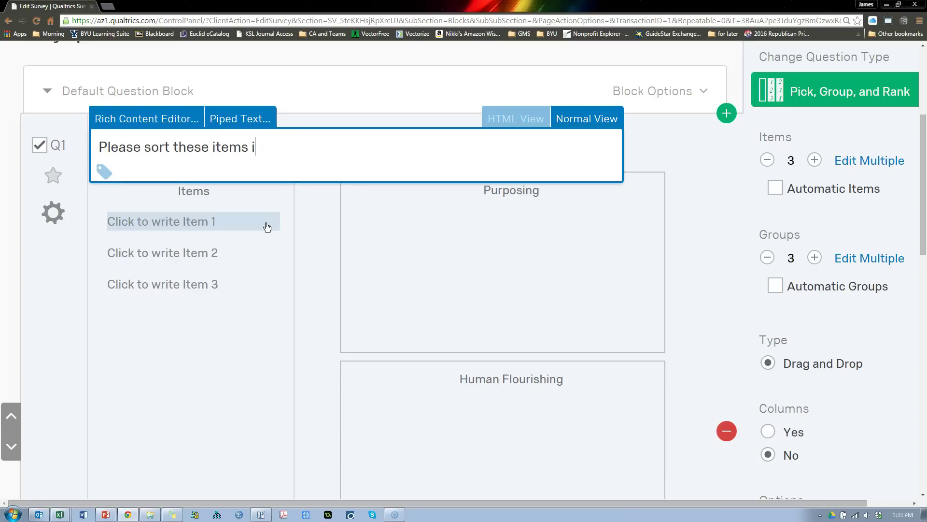
type("nto the boxes ")
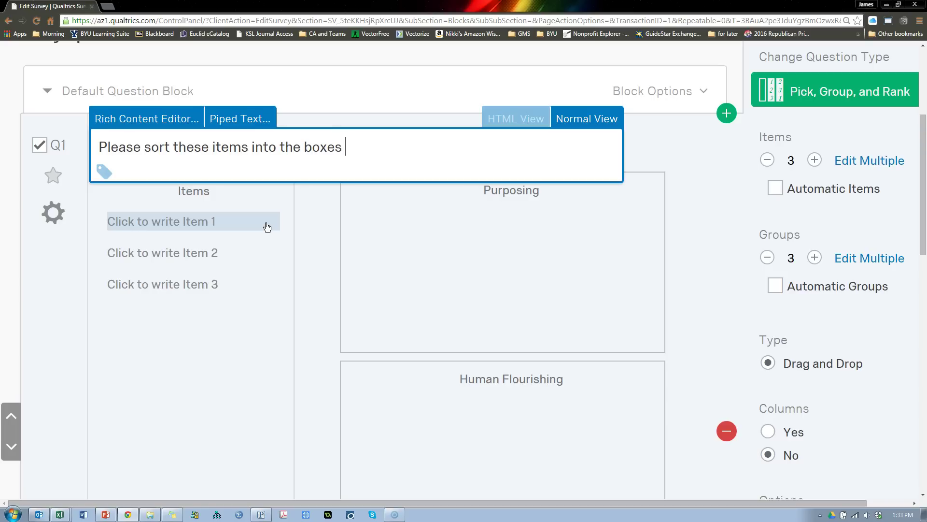
type("most appropriate")
left_click(262, 226)
Switch to Outlook and open the sent reply in the Quantitative model conversation that lists the Purposing survey items.
left_click(170, 224)
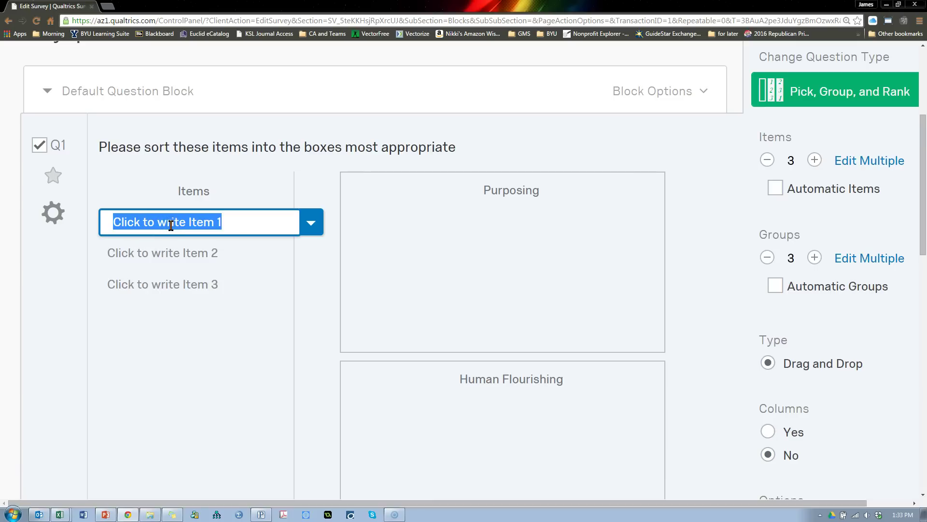
key("alt+Tab")
key("alt+Tab")
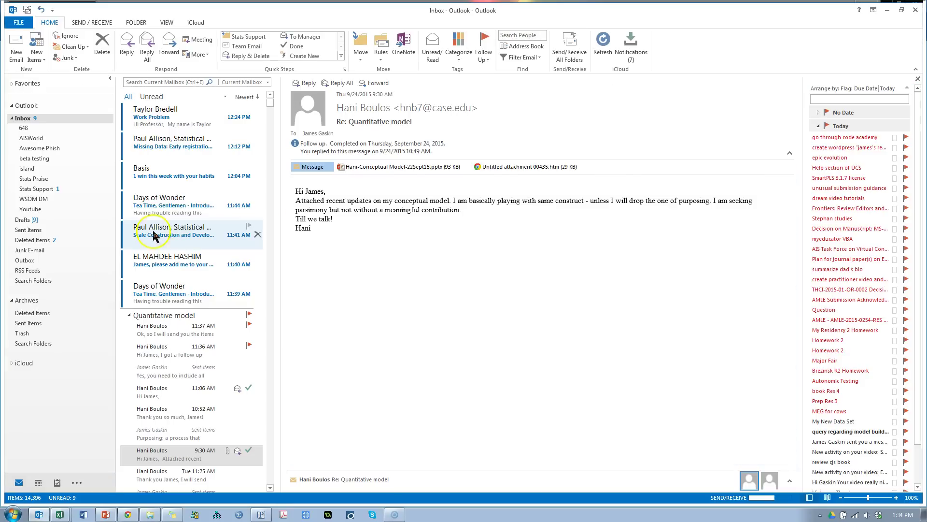
left_click(168, 381)
left_click(169, 434)
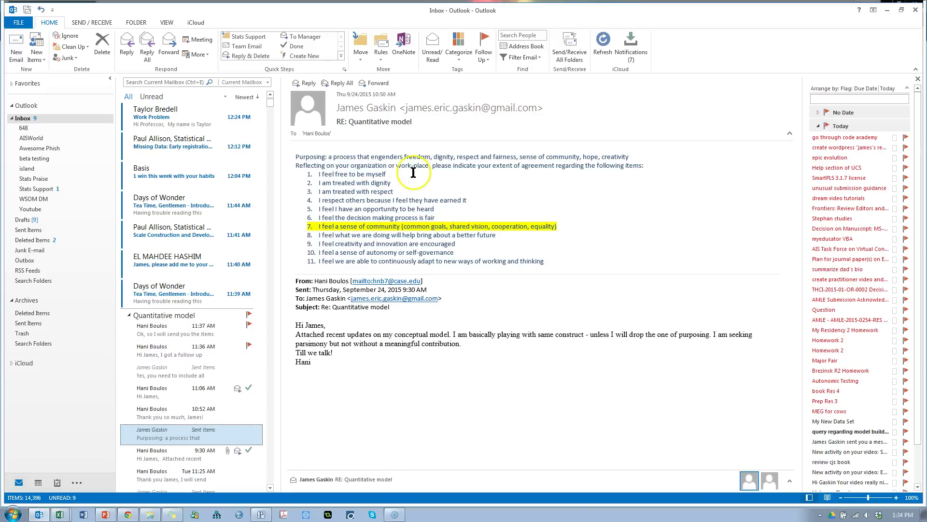
Copy "I feel free to be myself" from the email's list into item 1 of the Qualtrics question, without its list number.
left_click_drag(394, 176, 320, 173)
key("ctrl+c")
key("alt+Tab")
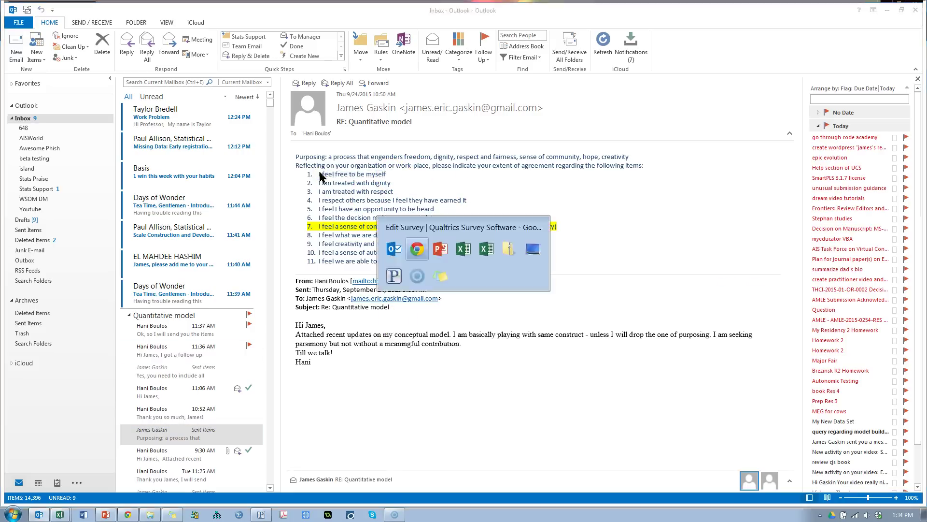
key("ctrl+v")
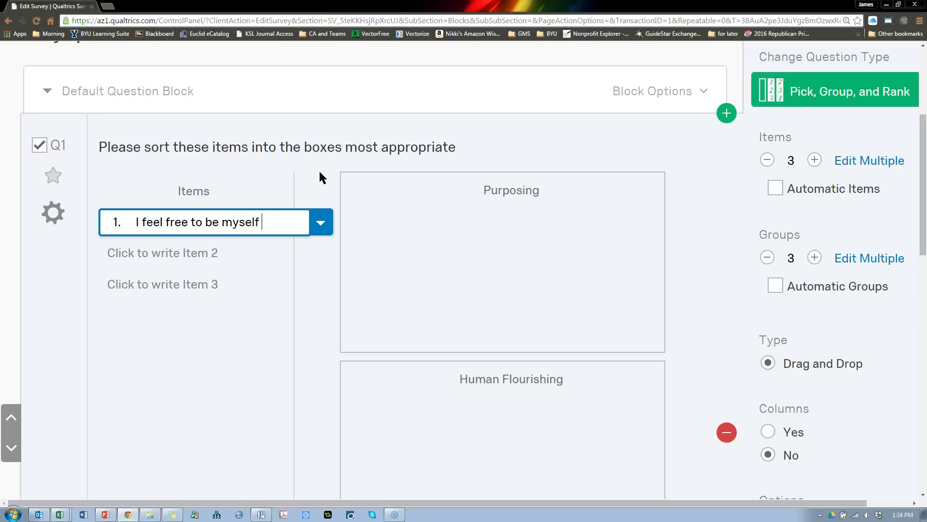
left_click(136, 223)
key("BackSpace")
key("BackSpace")
key("BackSpace")
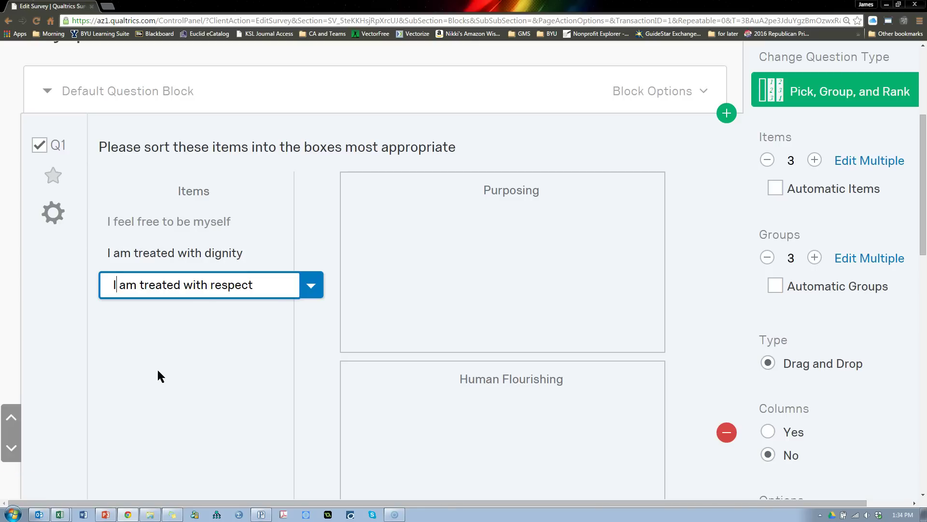
Add seven blank items below "I am treated with respect" so the question has 10 items.
left_click(266, 283)
key("Return")
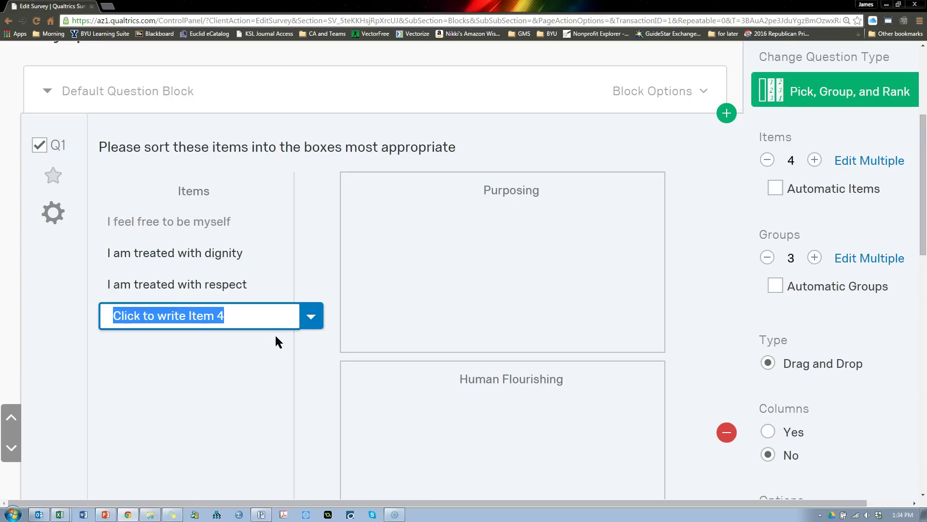
key("Return")
key("Return")
key("Return")
key("Return")
key("Return")
key("Return")
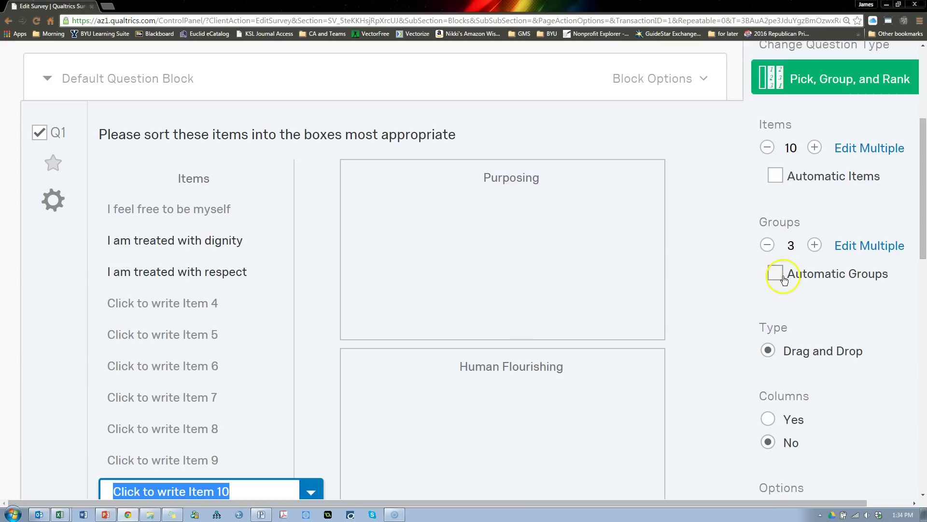
Increase the question's number of groups to 5 and review the added group boxes.
left_click(814, 245)
left_click(813, 244)
left_click_drag(924, 195, 924, 375)
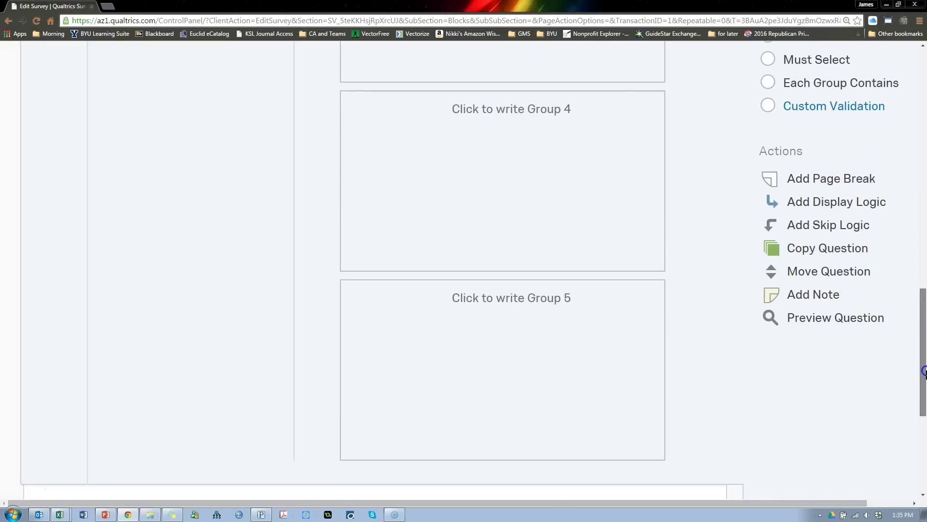
left_click_drag(921, 300, 923, 112)
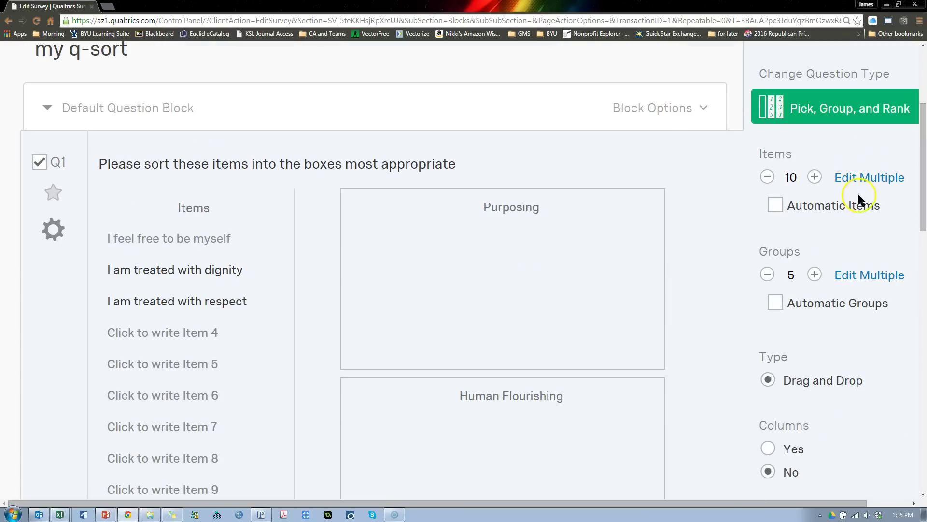
Reduce the question's number of groups to 3.
left_click(767, 275)
left_click(767, 274)
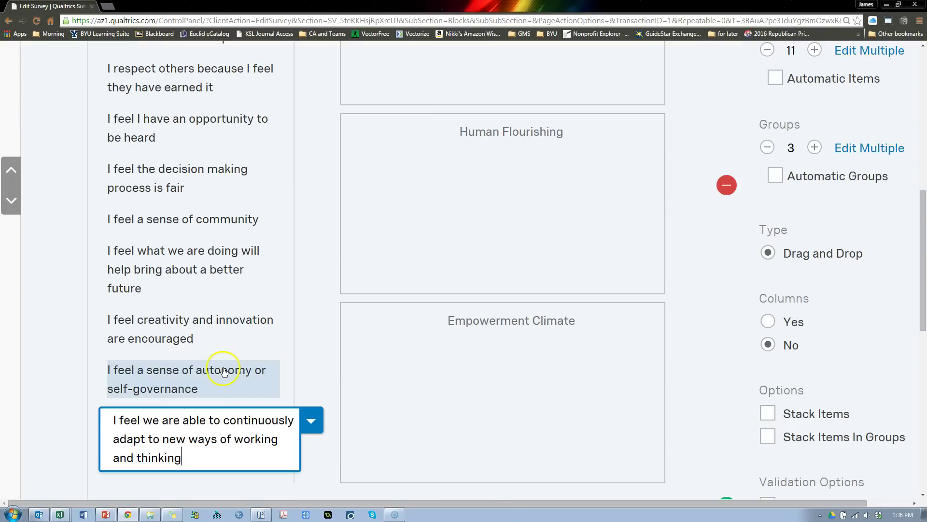
scroll(244, 306, "up", 5)
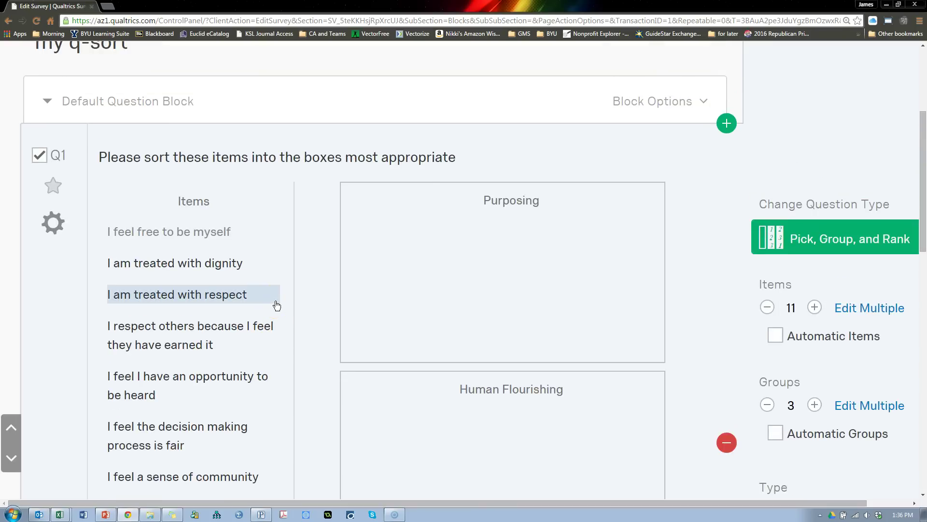
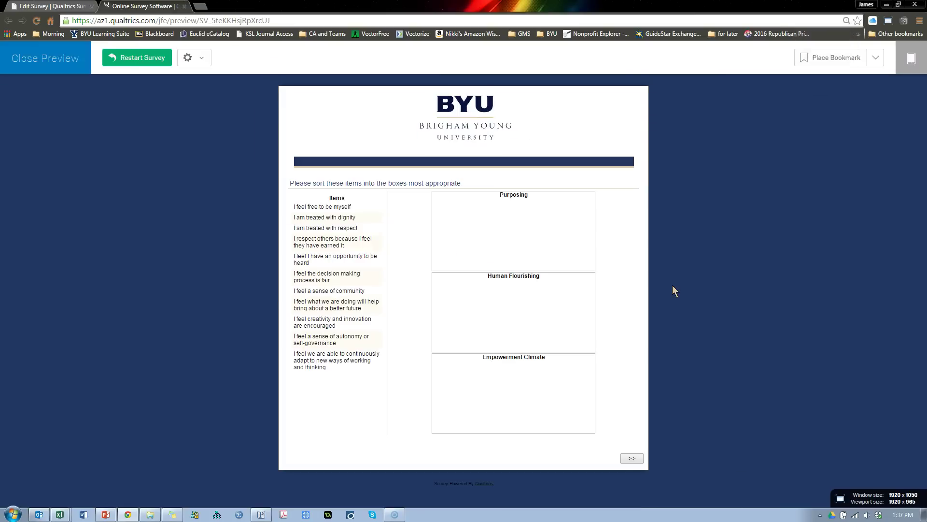
Enlarge the survey preview and sort all 11 items into the Purposing, Human Flourishing and Empowerment Climate boxes.
key("ctrl+plus")
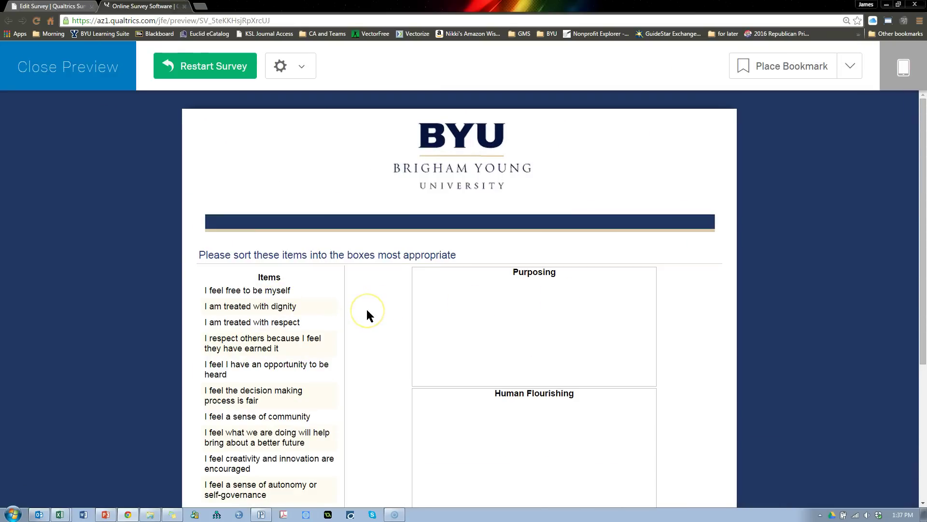
scroll(367, 312, "down", 4)
scroll(367, 312, "up", 3)
scroll(367, 315, "down", 1)
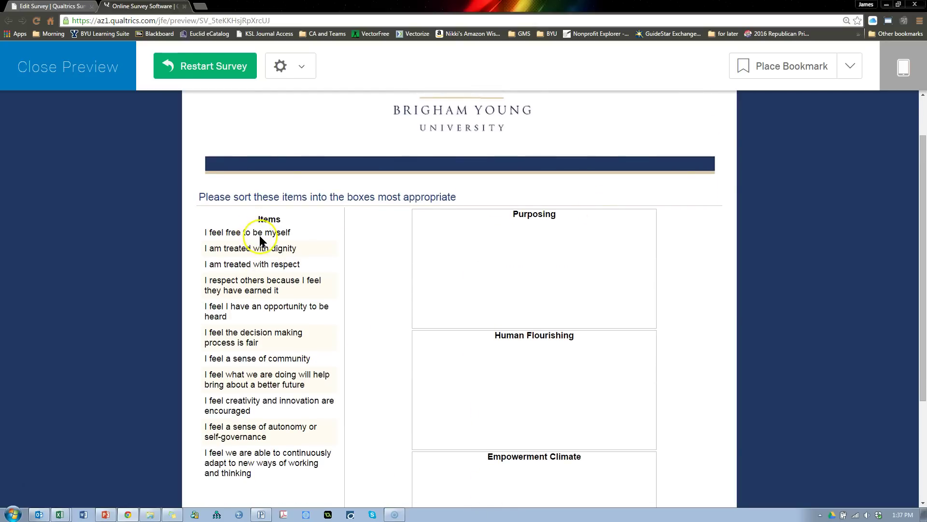
left_click_drag(262, 237, 490, 486)
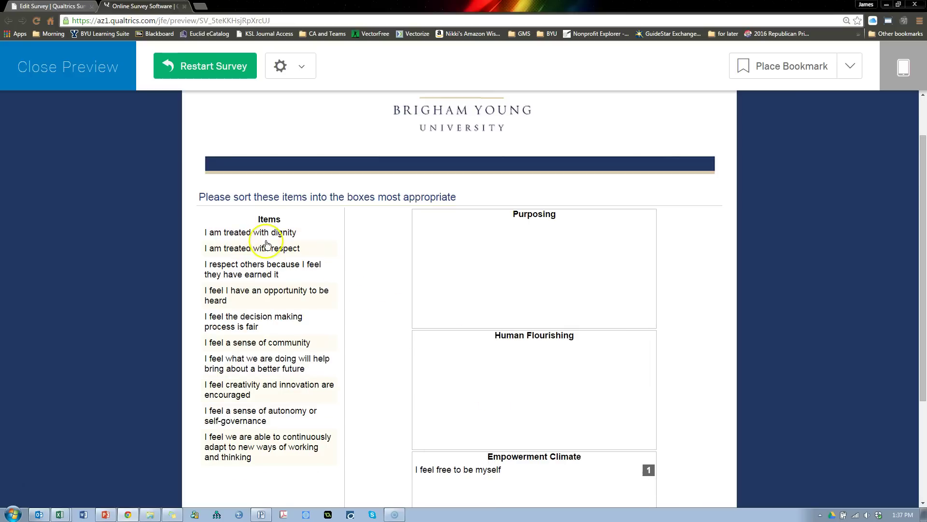
left_click_drag(266, 234, 499, 491)
left_click_drag(264, 235, 465, 389)
left_click_drag(274, 245, 536, 270)
left_click_drag(250, 237, 478, 301)
left_click_drag(262, 265, 544, 300)
left_click_drag(253, 239, 507, 357)
left_click_drag(207, 265, 443, 364)
left_click_drag(332, 254, 507, 245)
left_click_drag(252, 236, 461, 368)
left_click_drag(244, 253, 488, 472)
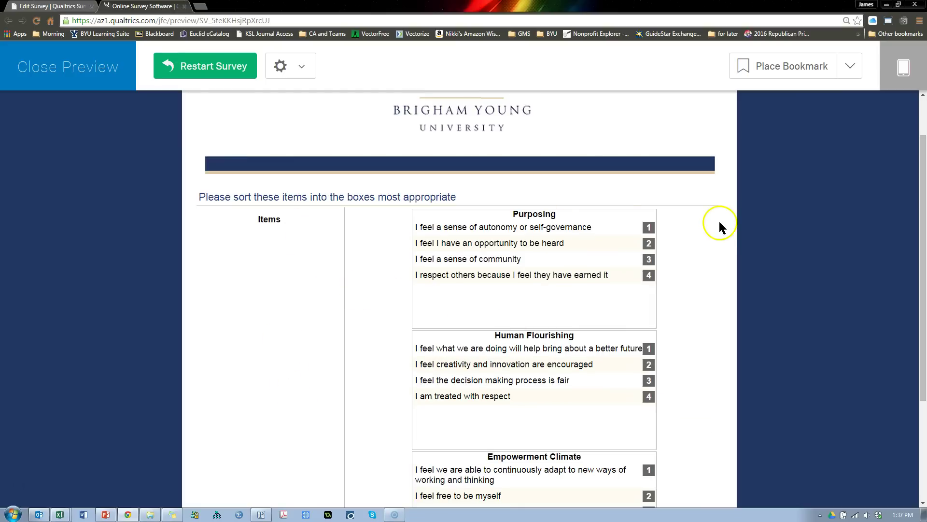
Submit the sorted preview response and close the preview to return to the survey editor.
scroll(727, 227, "down", 3)
left_click(712, 453)
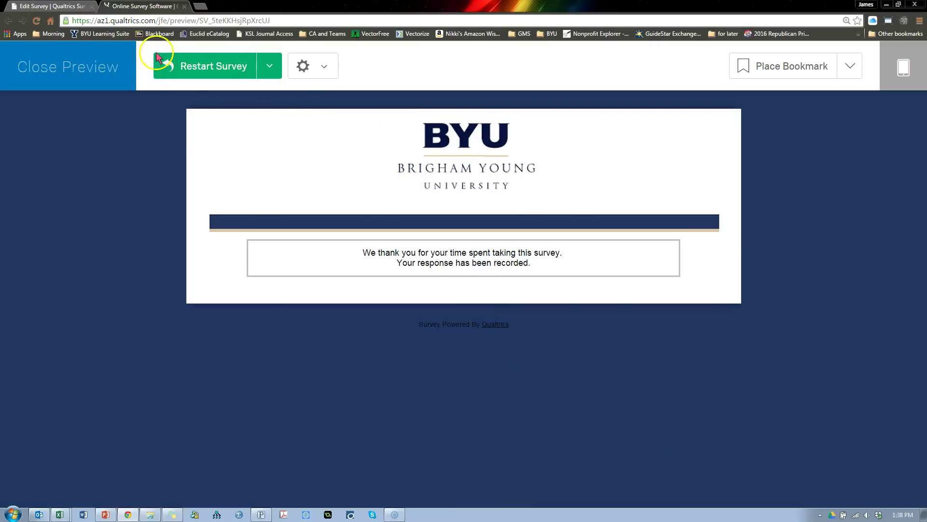
left_click(70, 76)
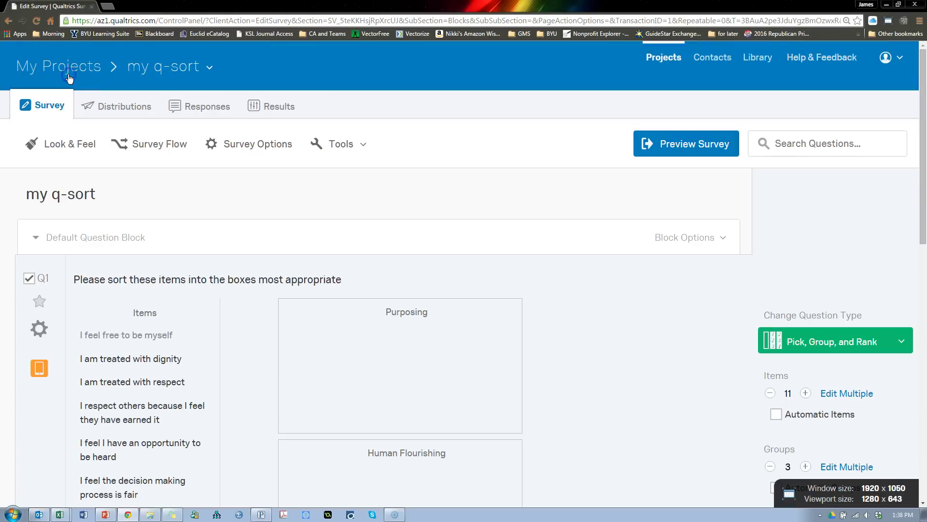
Arrange the question's groups in columns and add a fourth group named "I don't know...?".
scroll(623, 308, "down", 3)
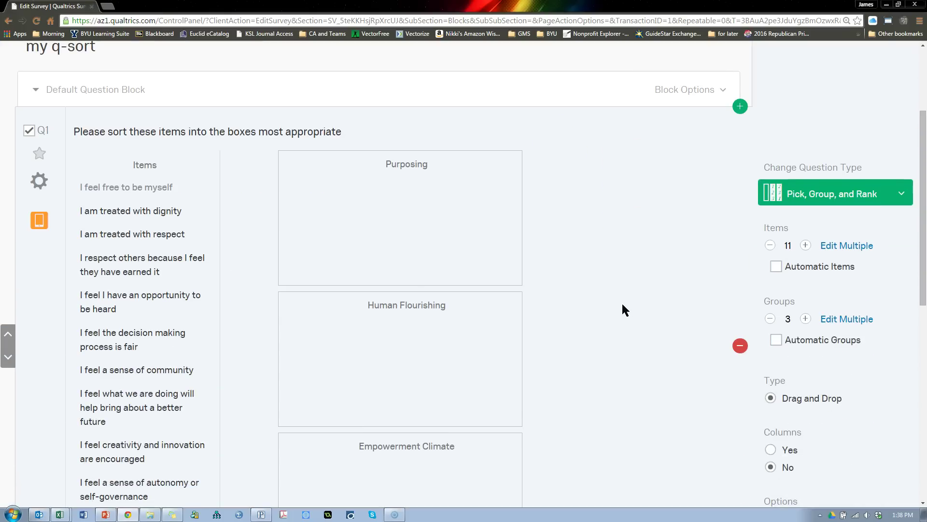
left_click(772, 449)
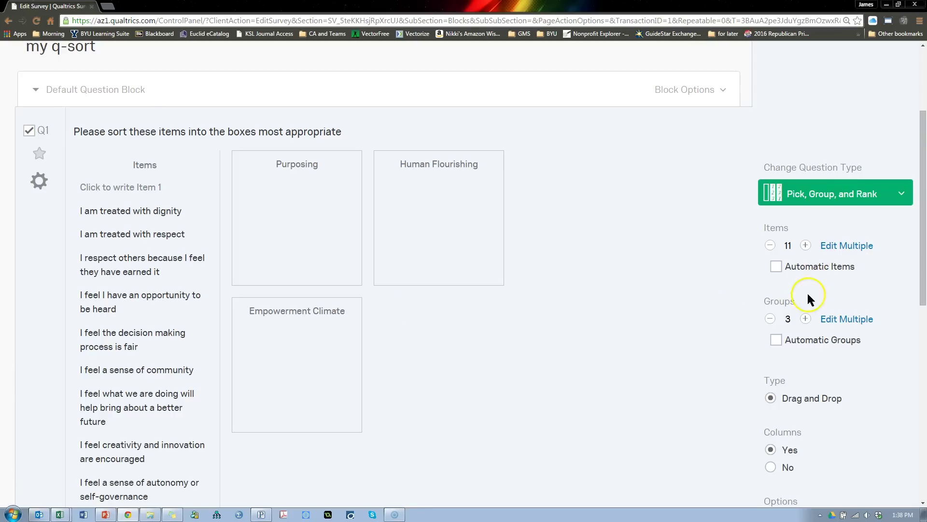
left_click(803, 318)
left_click(434, 314)
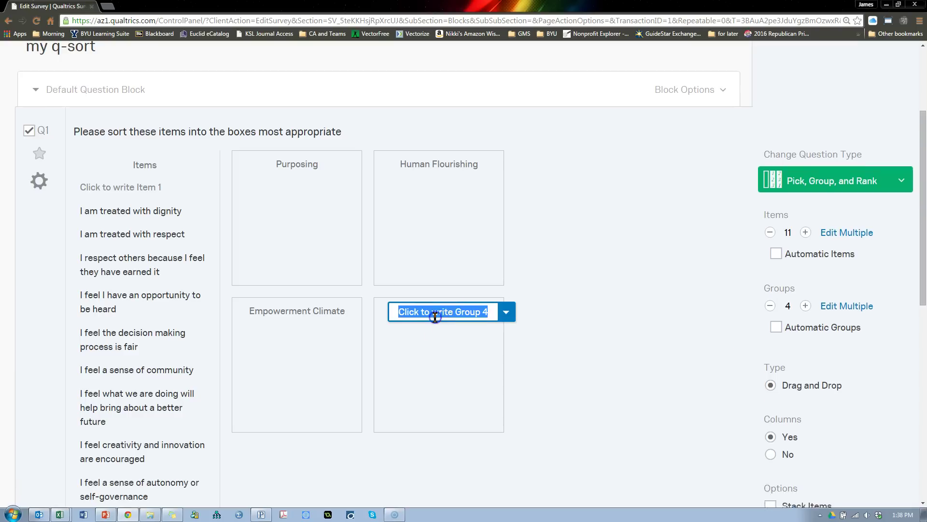
type("Other")
double_click(435, 317)
type("I don't know...?")
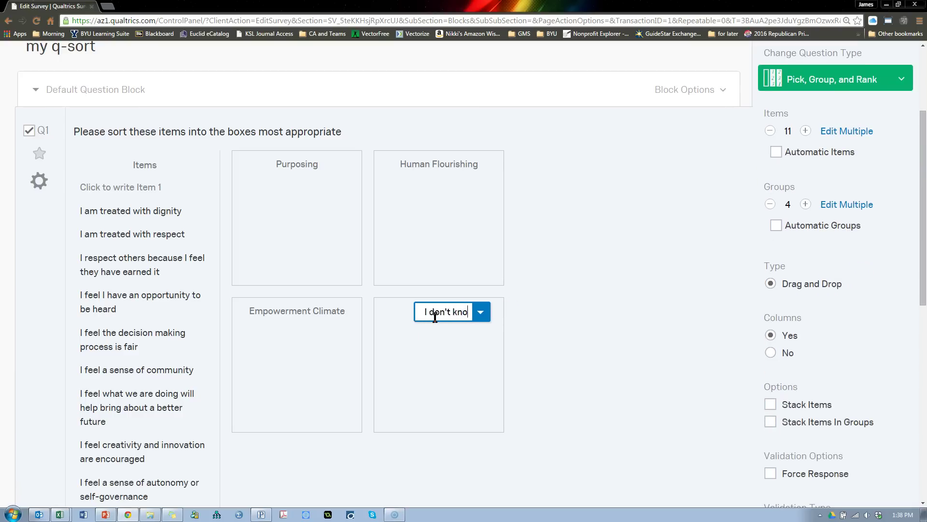
left_click(540, 358)
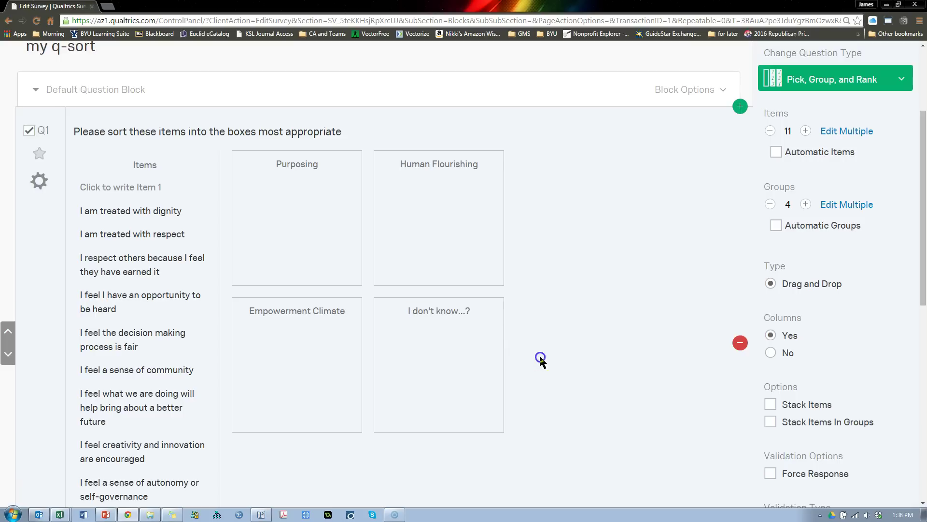
left_click(437, 317)
Get the survey's single reusable anonymous link for distribution and open it in a new browser tab.
scroll(380, 314, "up", 3)
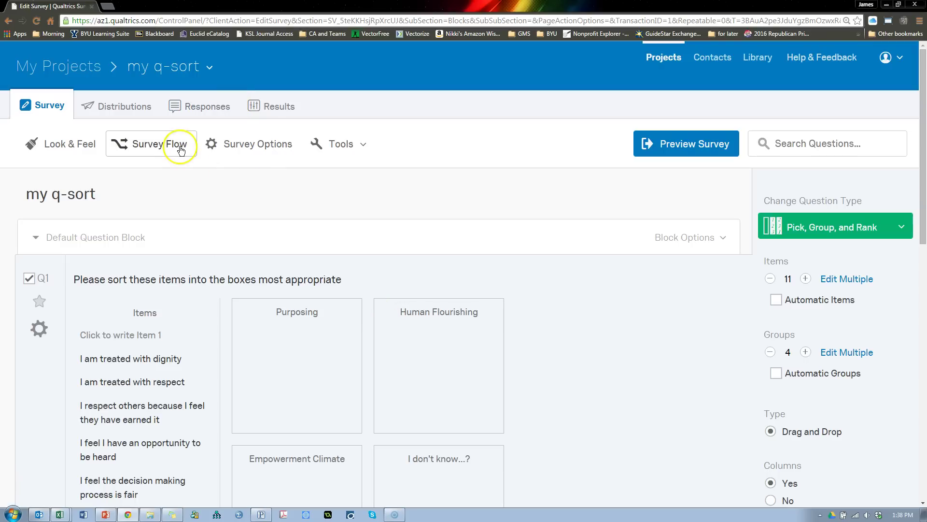
left_click(138, 107)
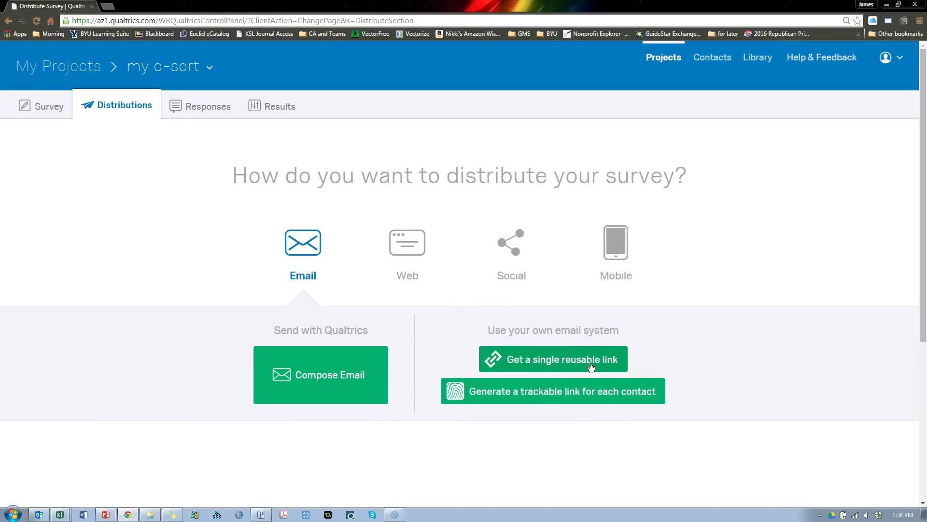
left_click(589, 363)
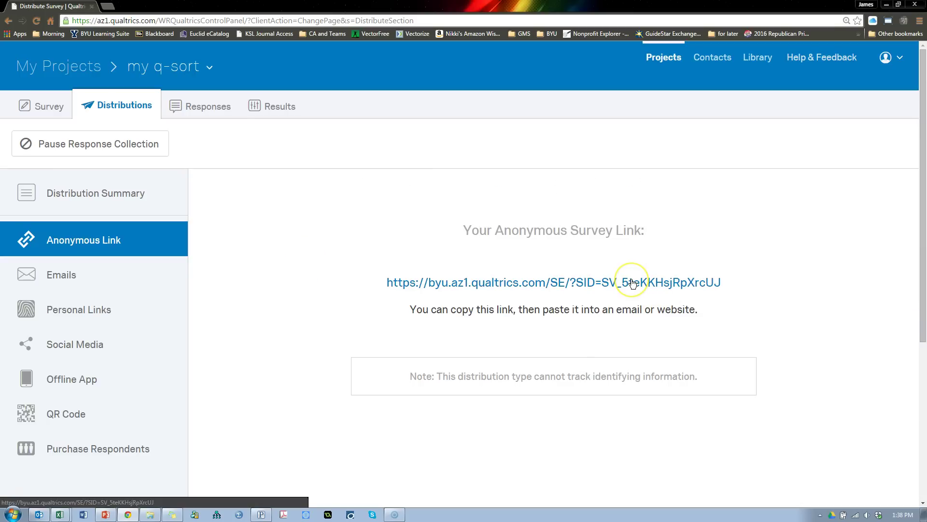
left_click(633, 283)
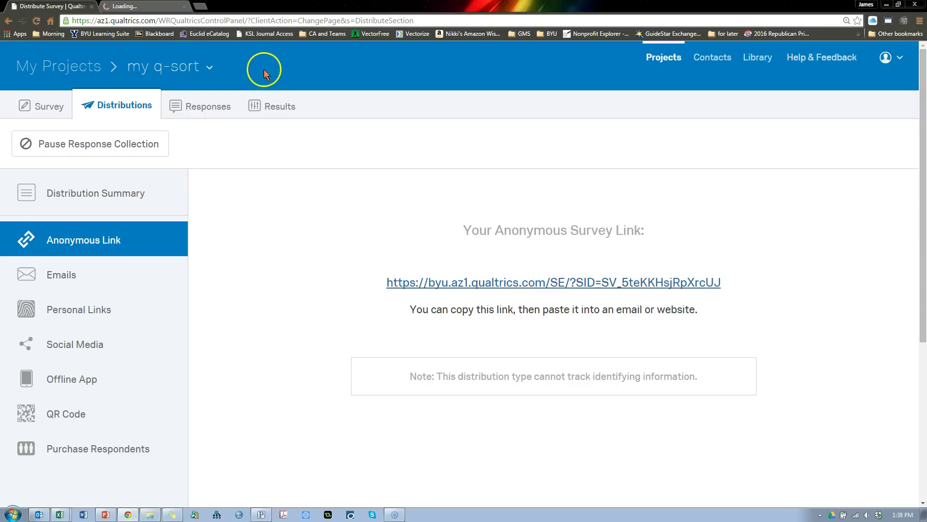
left_click(149, 7)
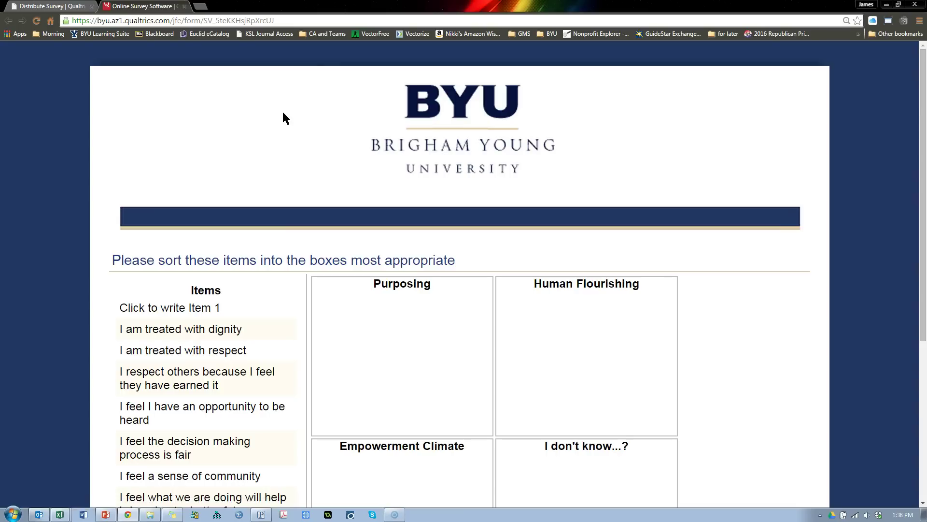
Sort the live survey's items among the Purposing, Human Flourishing, Empowerment Climate and "I don't know...?" boxes.
scroll(268, 326, "down", 3)
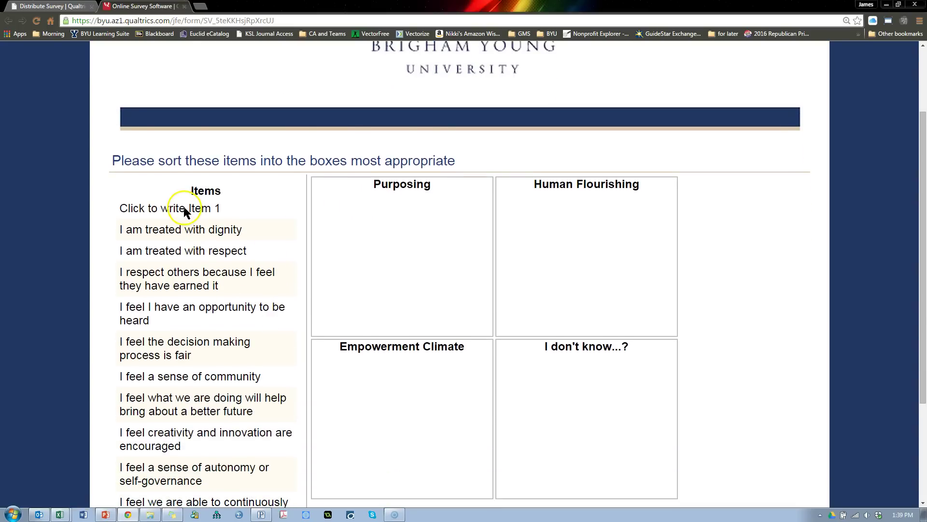
left_click_drag(185, 209, 570, 395)
left_click_drag(205, 210, 363, 241)
left_click_drag(236, 209, 581, 247)
left_click_drag(169, 215, 399, 382)
left_click_drag(147, 227, 580, 208)
left_click_drag(232, 221, 367, 227)
left_click_drag(152, 214, 405, 386)
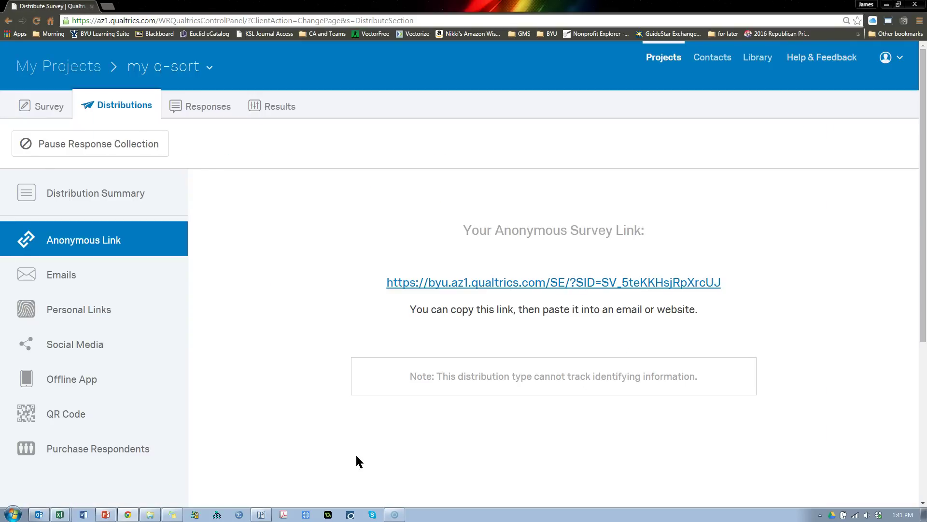
Return to the survey editor and unlock the active survey for editing.
left_click(50, 107)
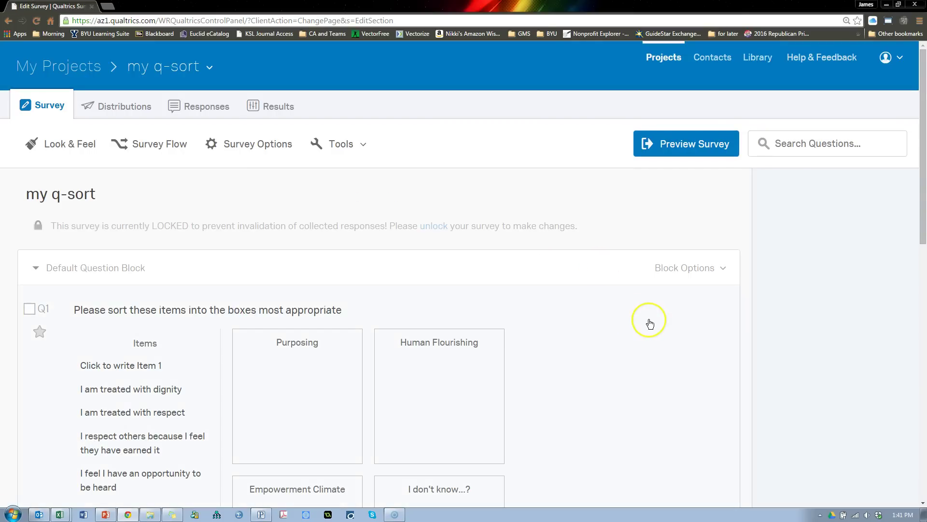
scroll(650, 323, "down", 3)
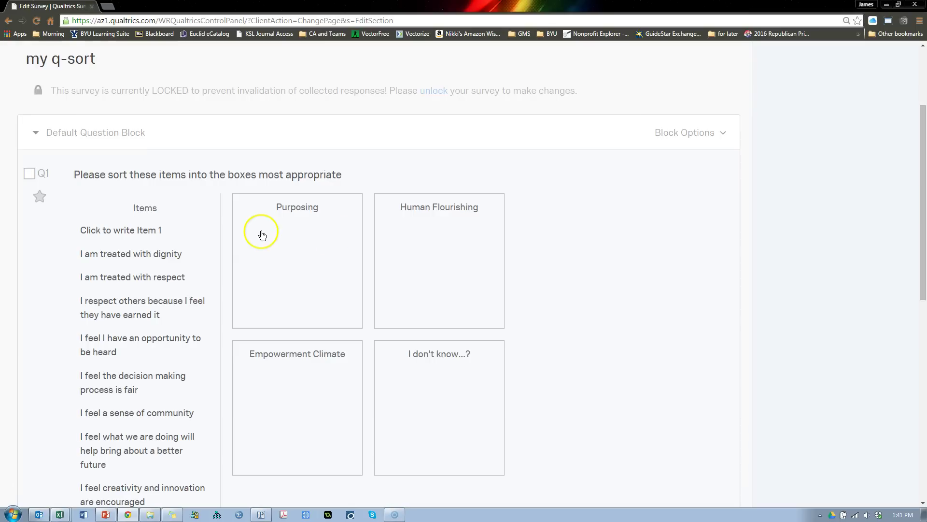
left_click(108, 234)
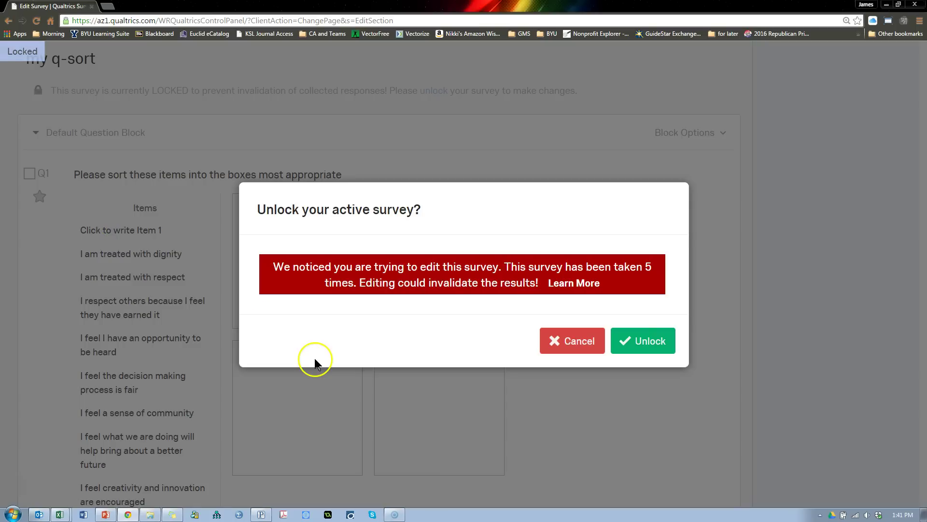
left_click(640, 341)
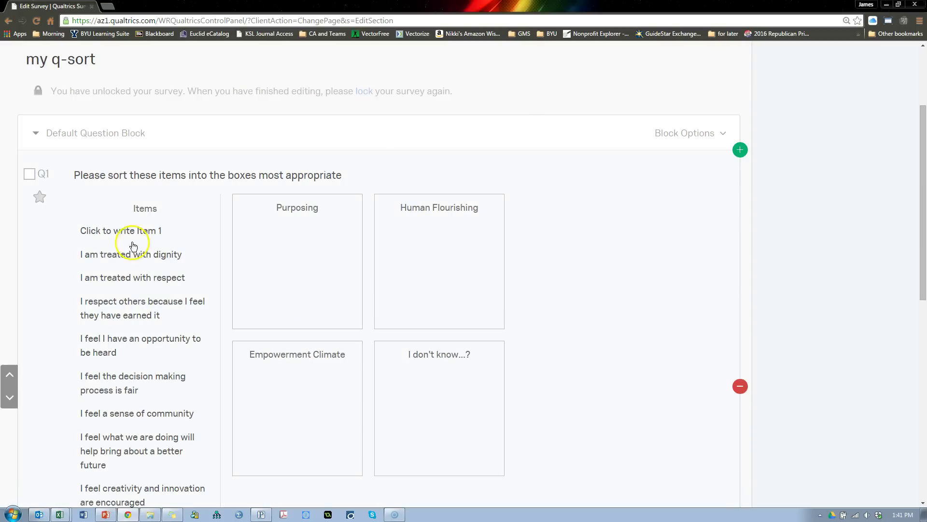
Replace the placeholder text of item 1 with "Put me in Purposing".
left_click(116, 234)
triple_click(117, 235)
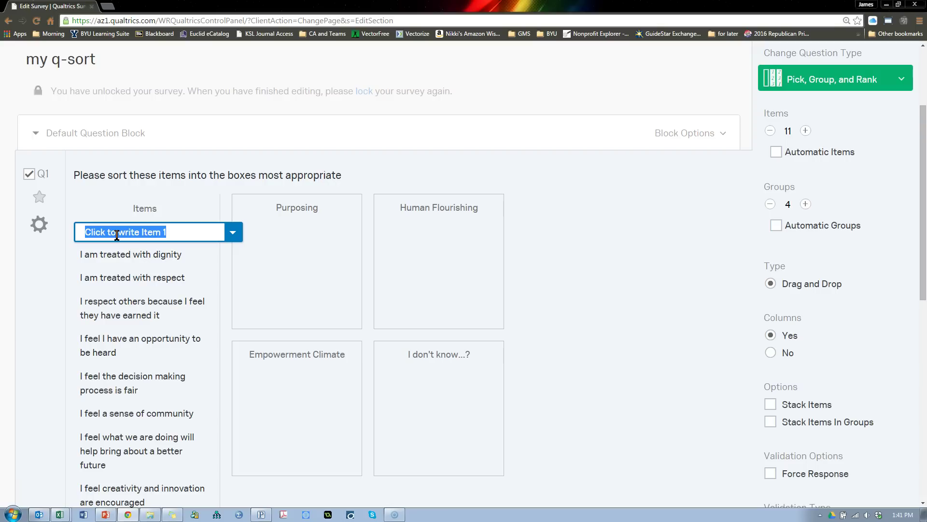
type("Put me in Purposing")
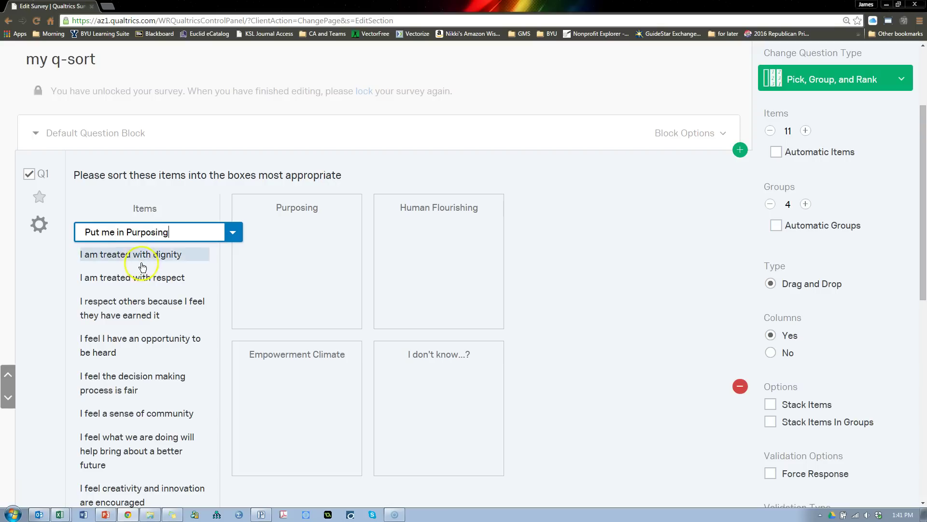
Add a new item reading "Put this in Empowerment" directly below "Put me in Purposing".
key("Return")
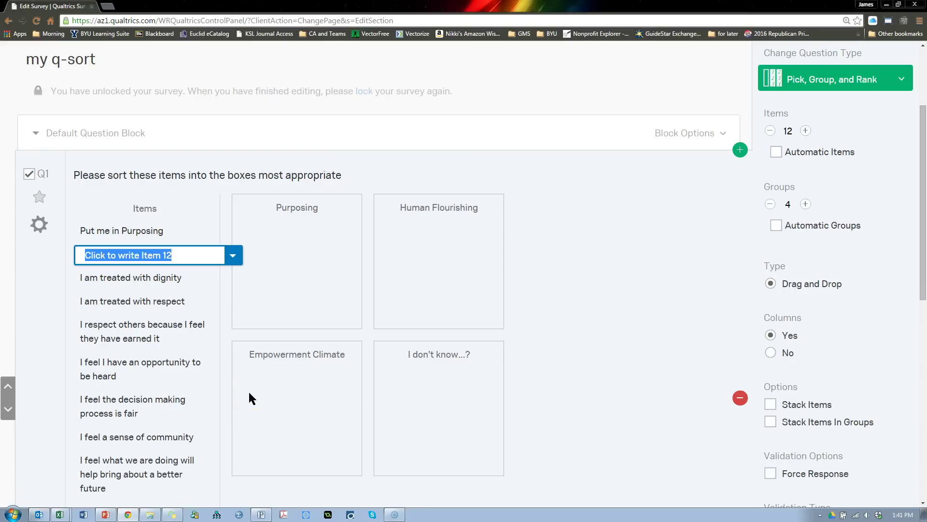
type("Put this in ")
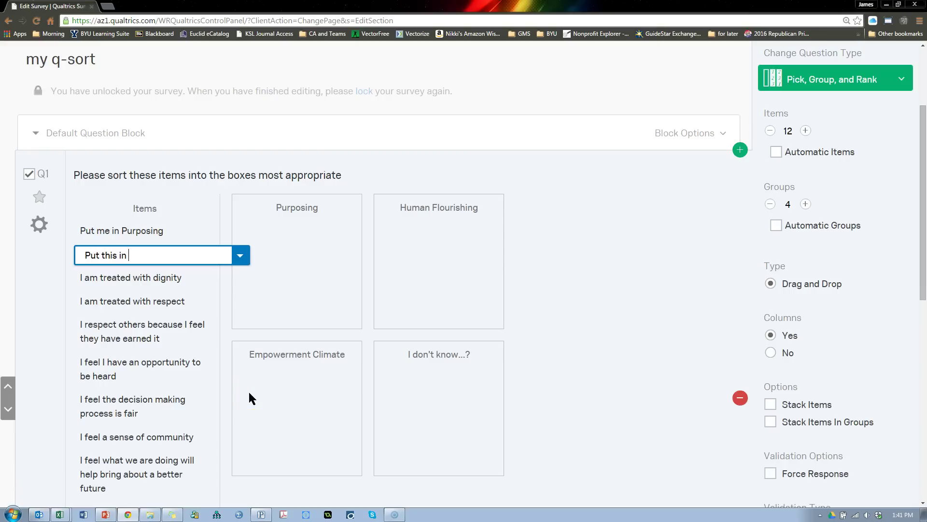
type("EMpoowerment")
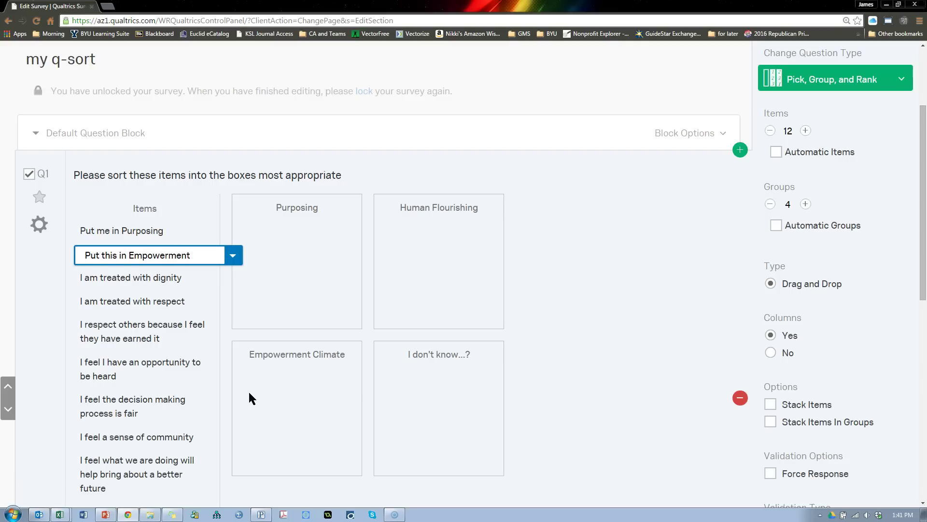
key("Return")
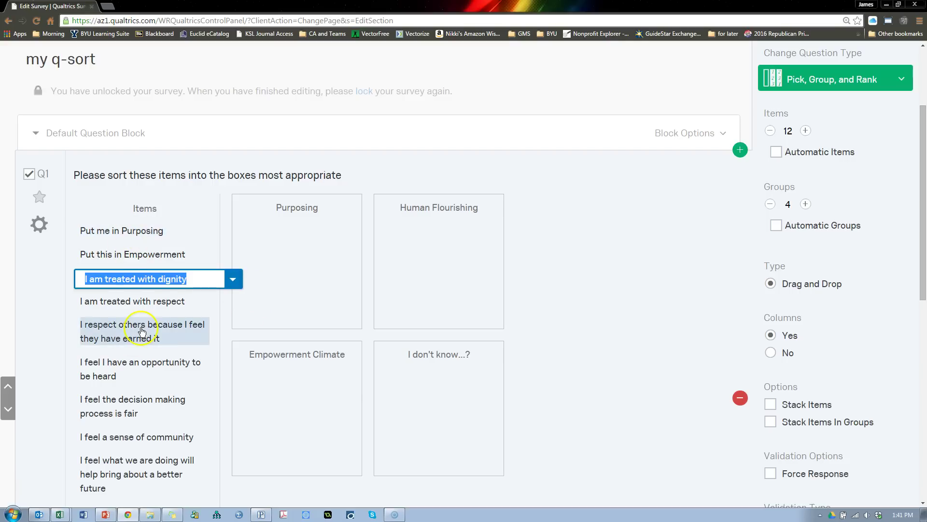
Set Q1's choice randomization to randomize the order of all choices and save the setting.
scroll(190, 256, "down", 2)
scroll(190, 258, "down", 1)
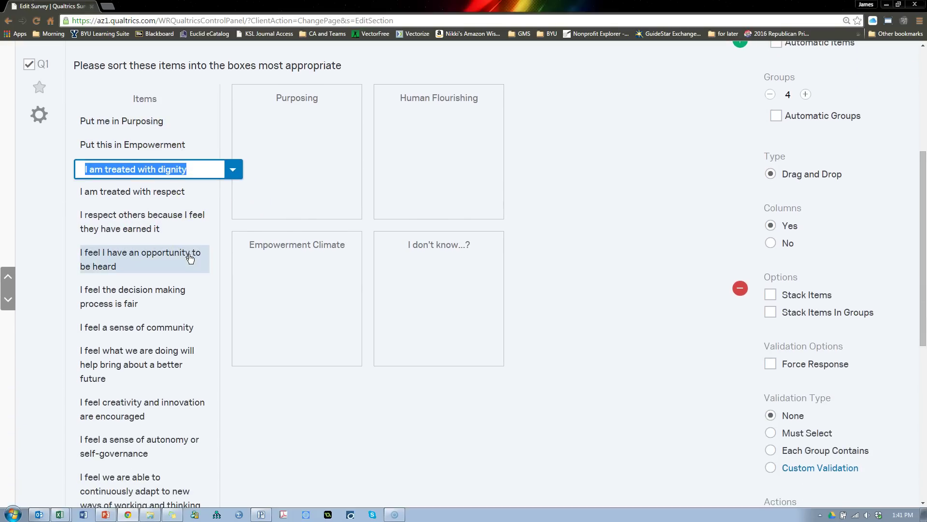
scroll(189, 257, "down", 4)
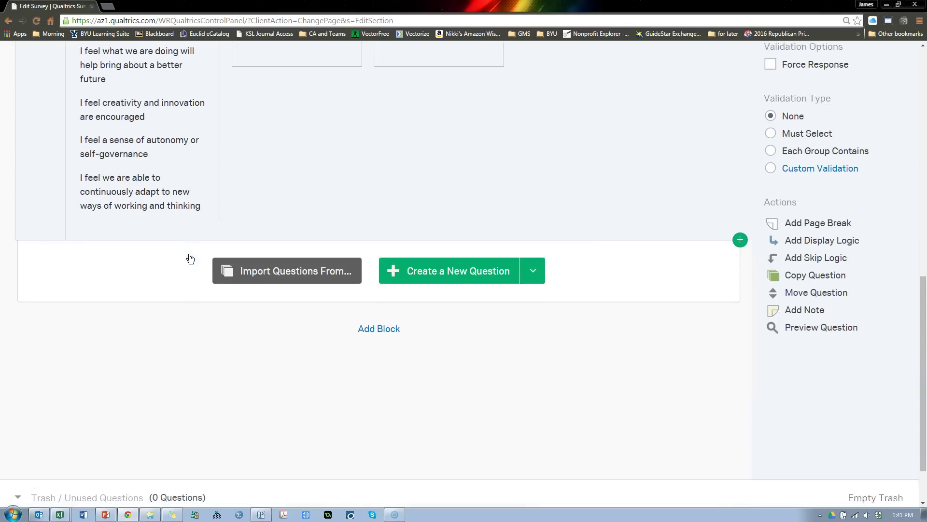
scroll(189, 259, "up", 6)
left_click(36, 136)
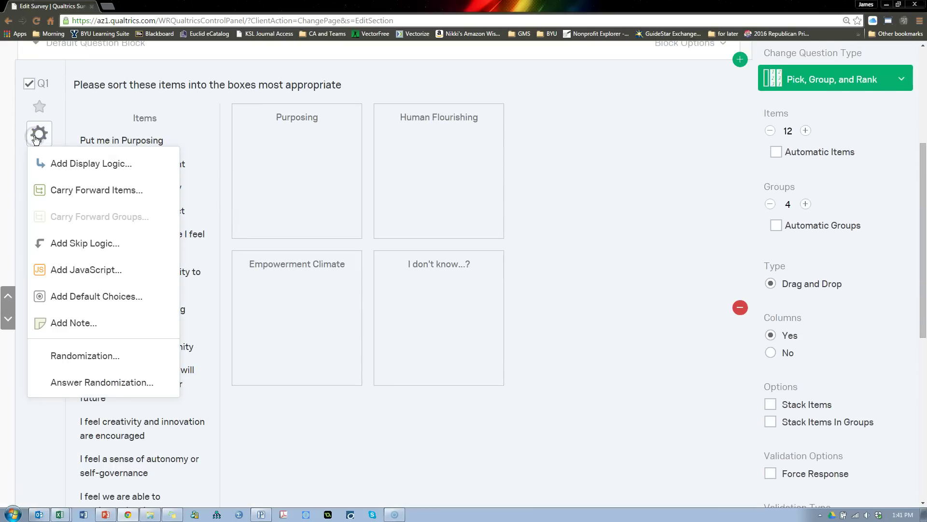
left_click(85, 348)
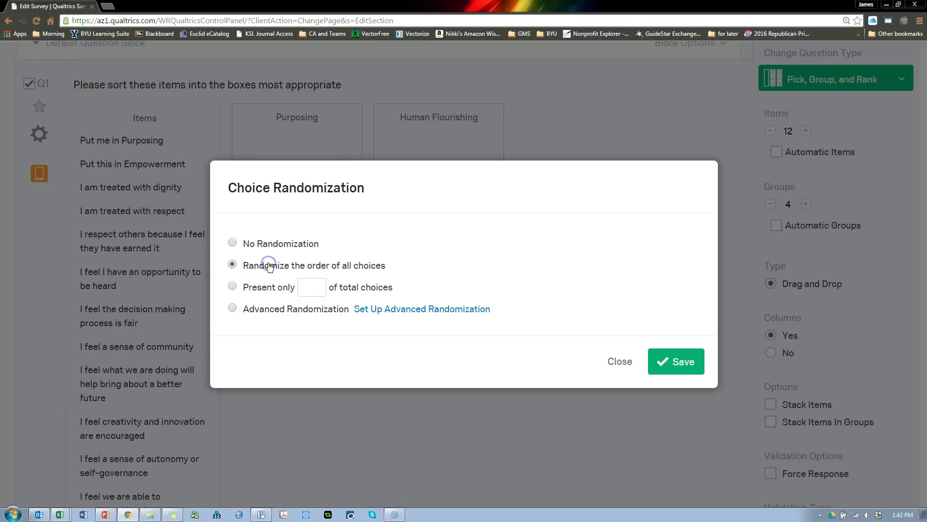
left_click(663, 362)
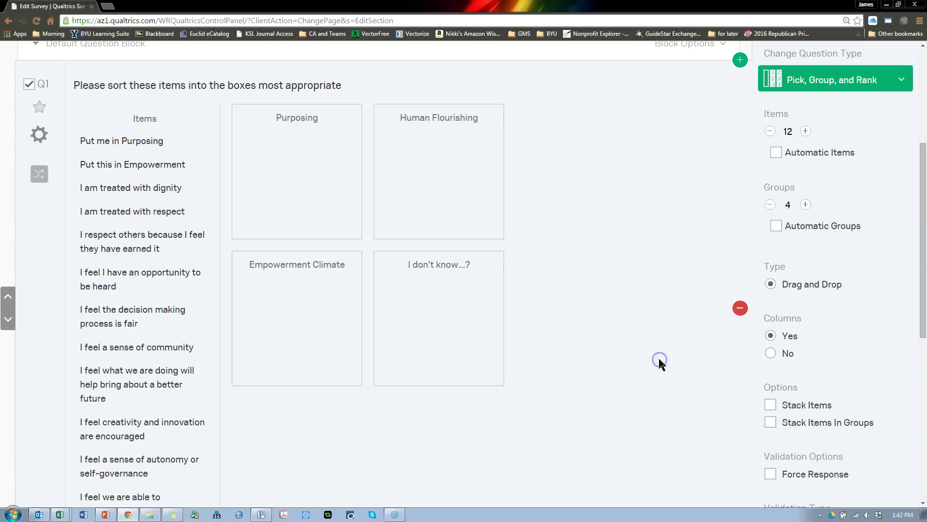
Preview the survey to check the order of the sort items, and close the preview.
scroll(211, 210, "up", 5)
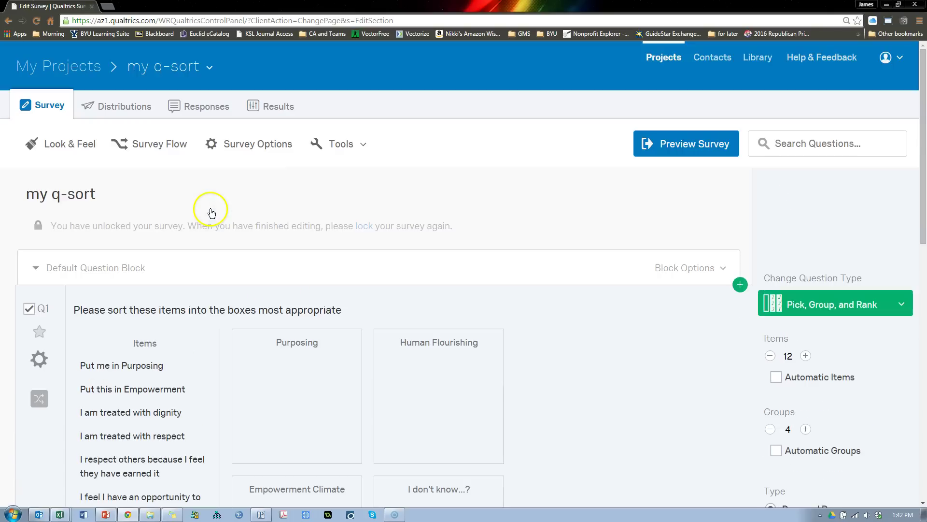
left_click(684, 149)
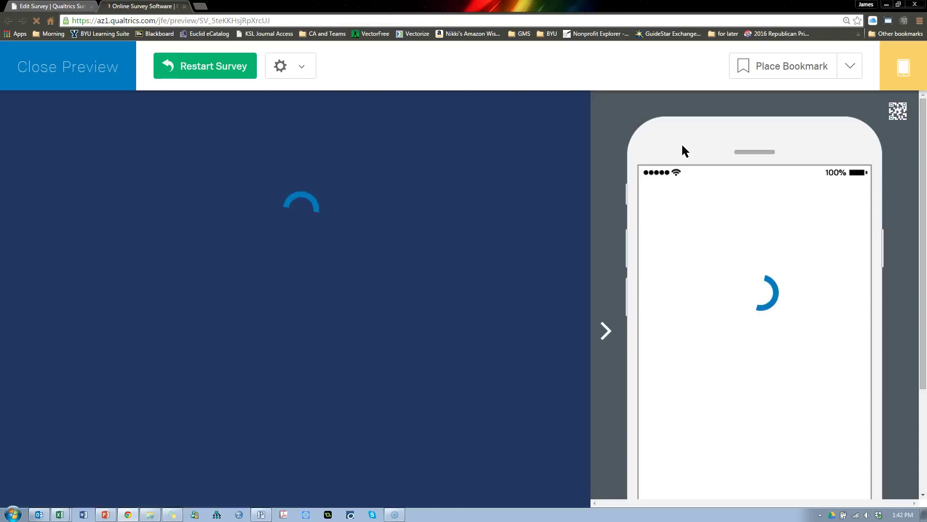
scroll(310, 215, "down", 2)
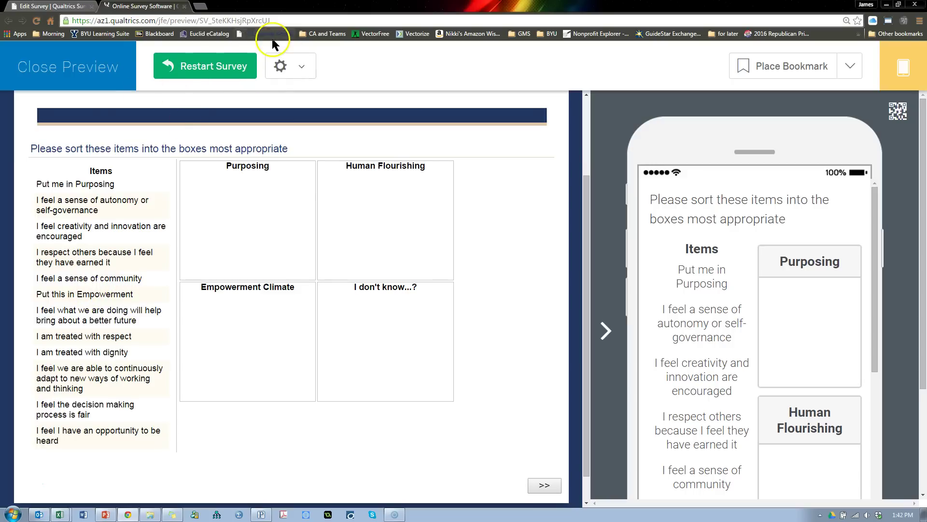
left_click(184, 6)
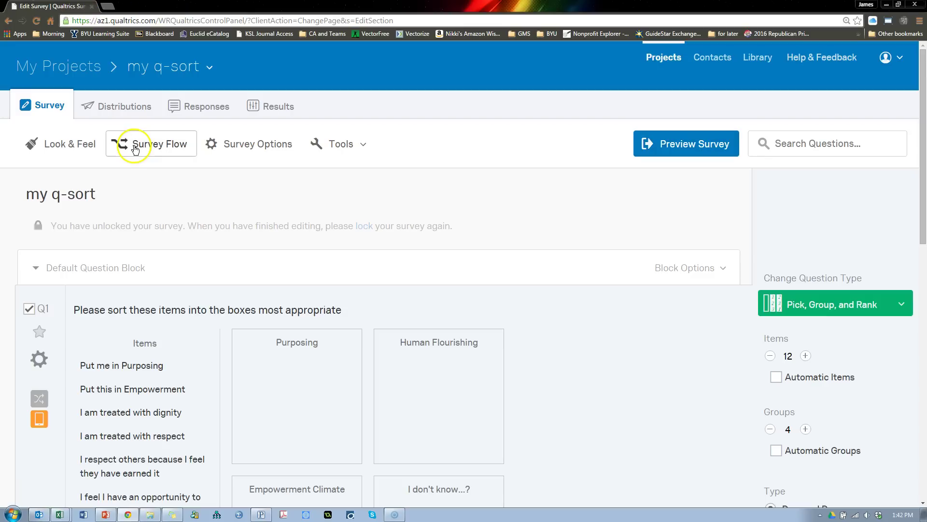
Open the survey's results report and inspect how item 1 was sorted in the Q1 bar chart.
left_click(283, 107)
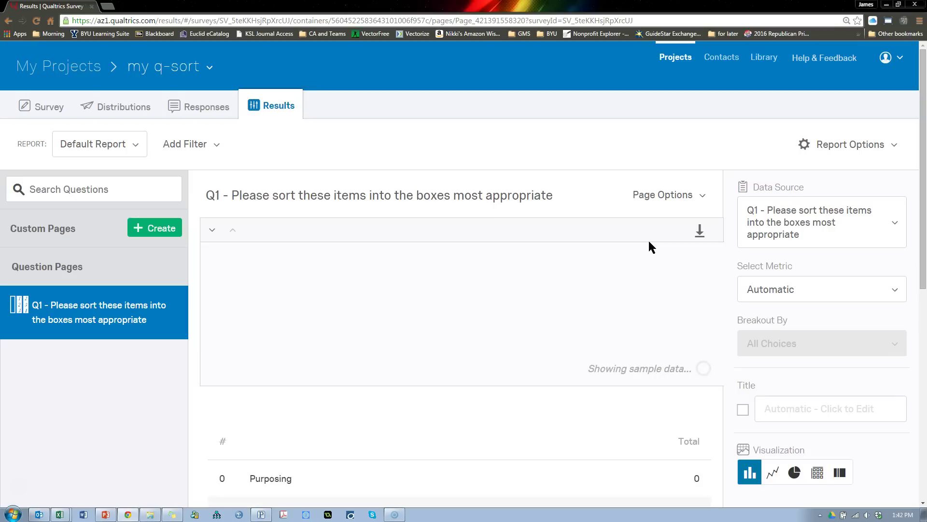
scroll(648, 239, "down", 2)
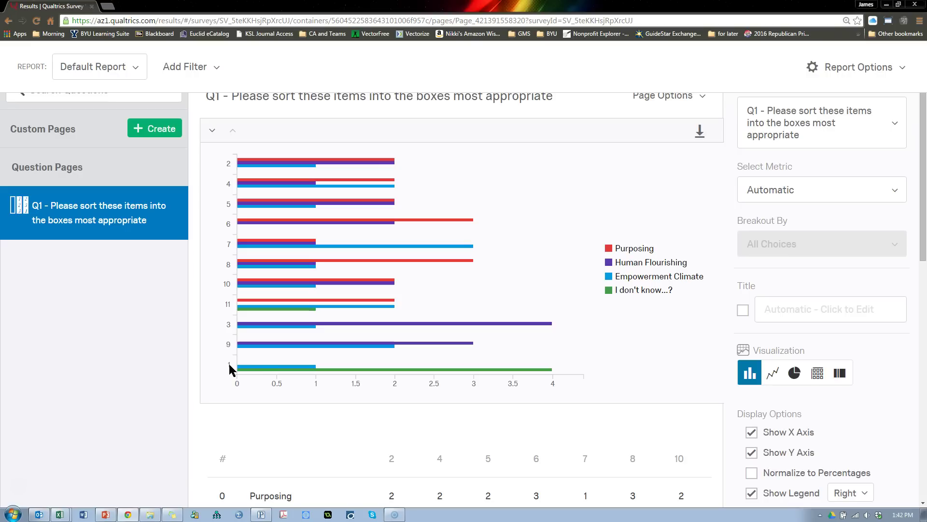
left_click(244, 369)
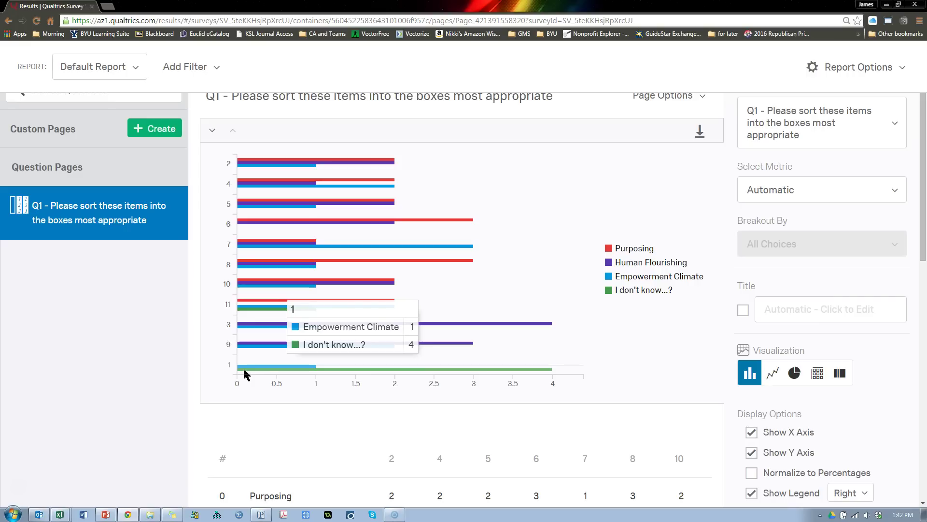
left_click(634, 341)
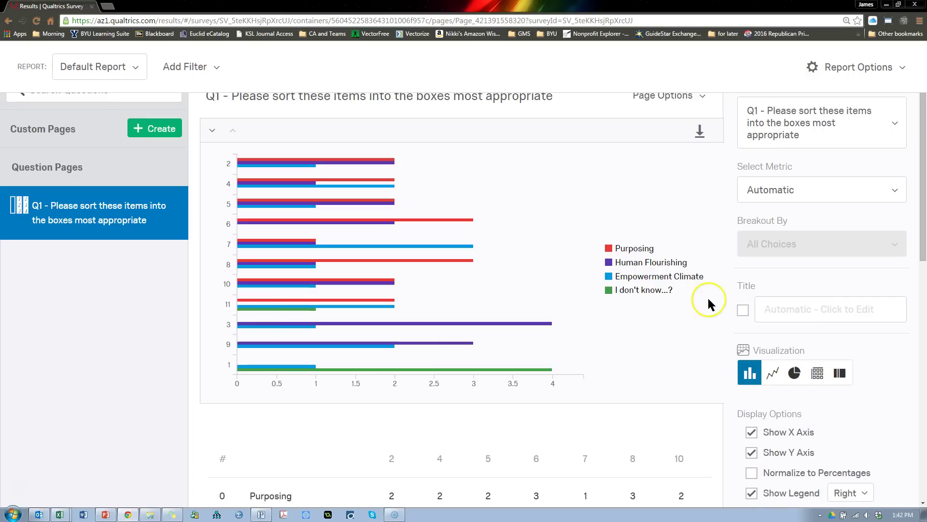
Normalize the Q1 results bar chart to percentages.
scroll(708, 296, "down", 3)
left_click(752, 359)
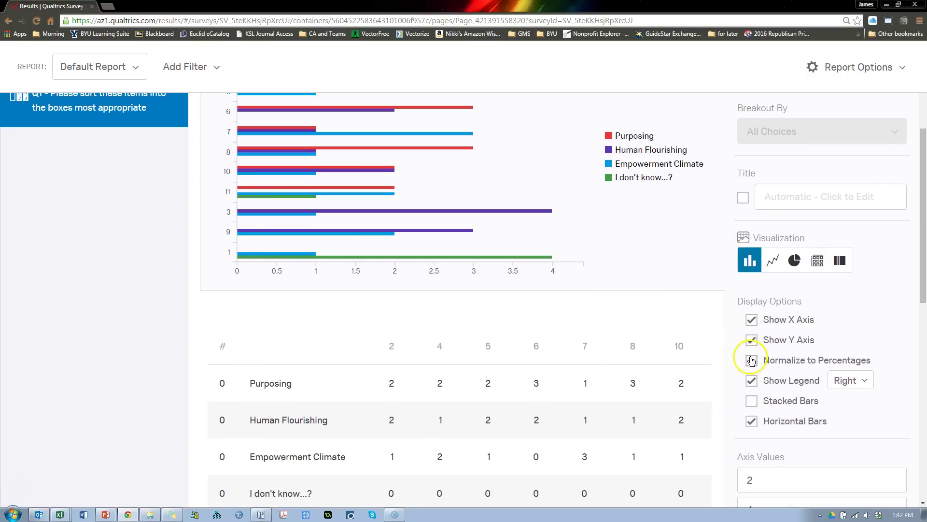
scroll(518, 340, "up", 4)
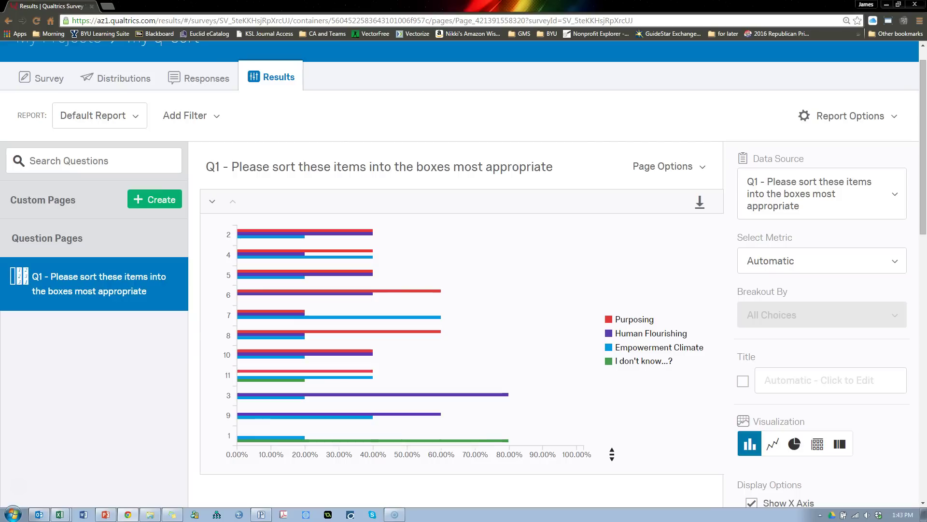
Examine the group percentages for individual items in the Q1 chart, including items 9 and 4.
mouse_move(532, 437)
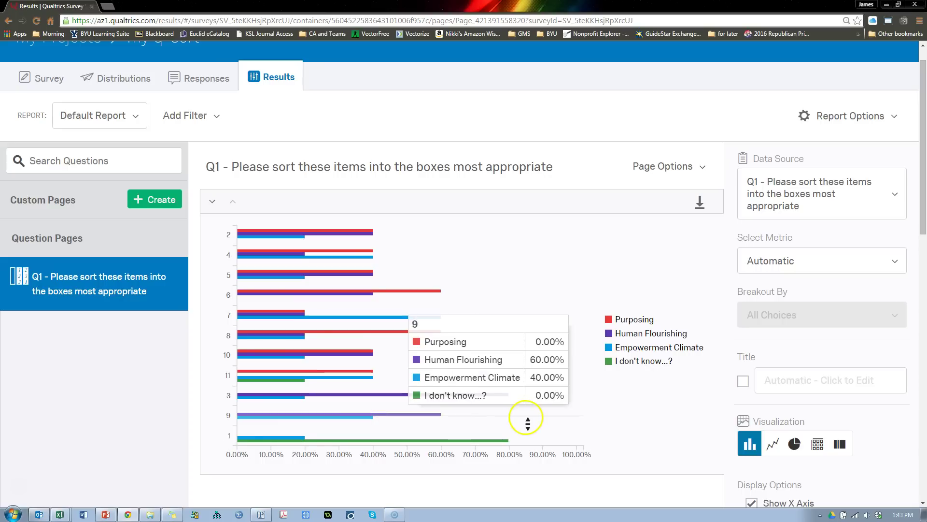
mouse_move(465, 427)
mouse_move(460, 400)
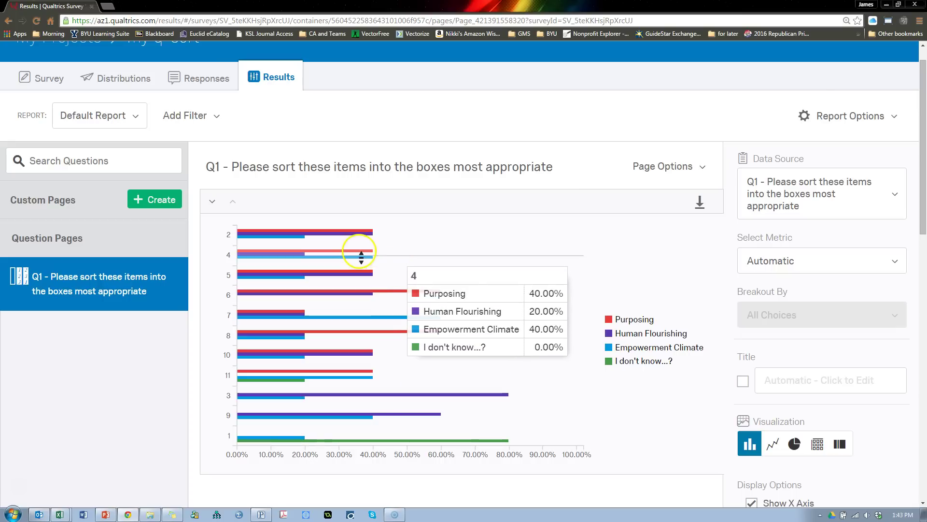
left_click(280, 262)
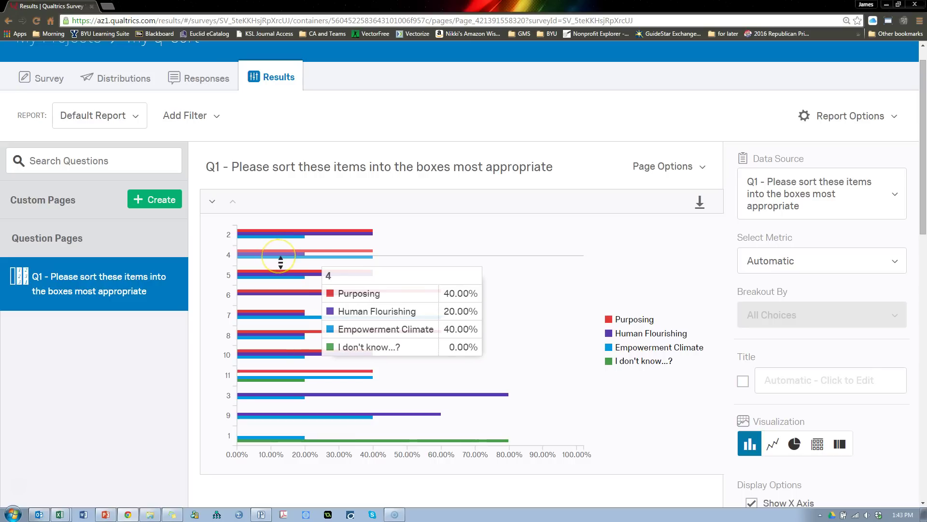